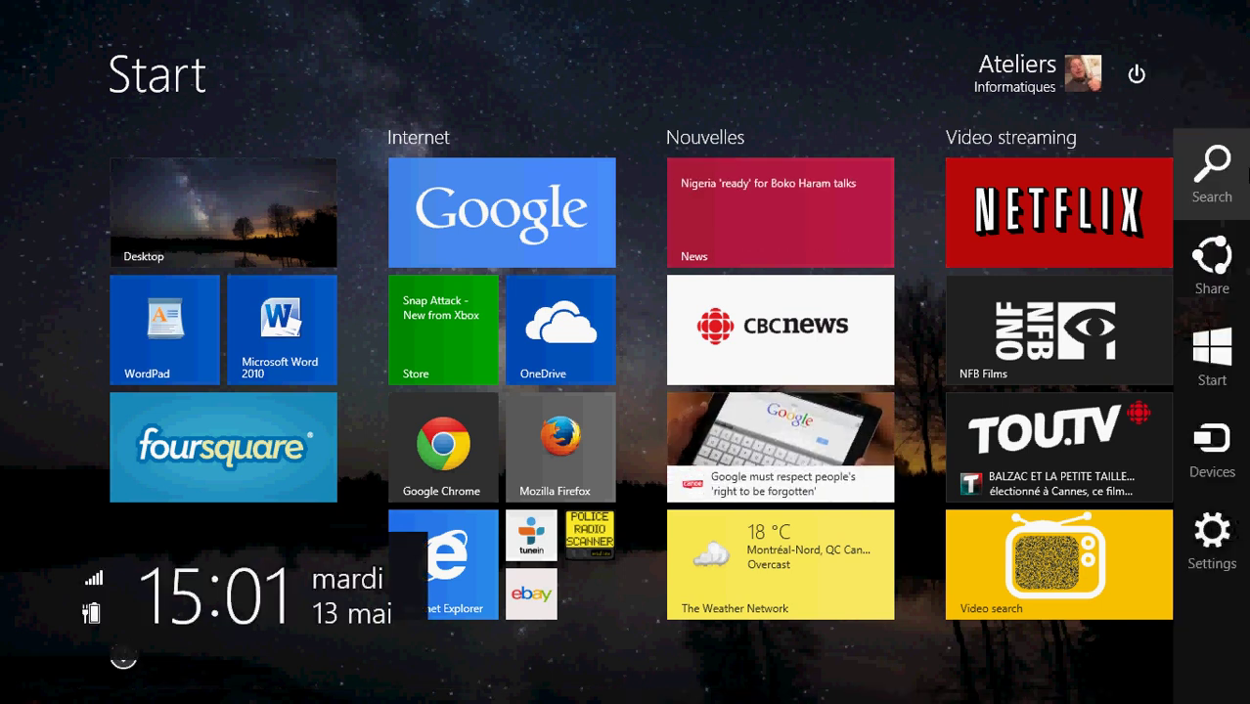
Search the PC for 'app size' and open the App sizes page in PC settings
click(1213, 174)
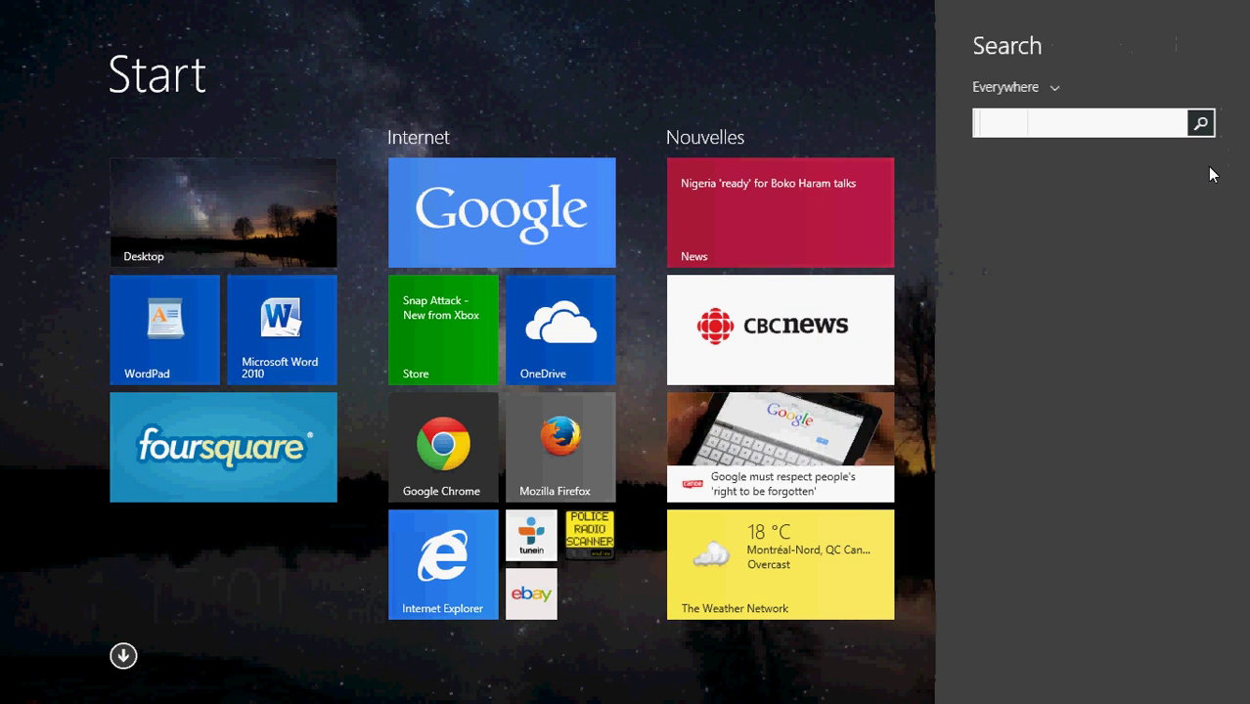
text(pp)
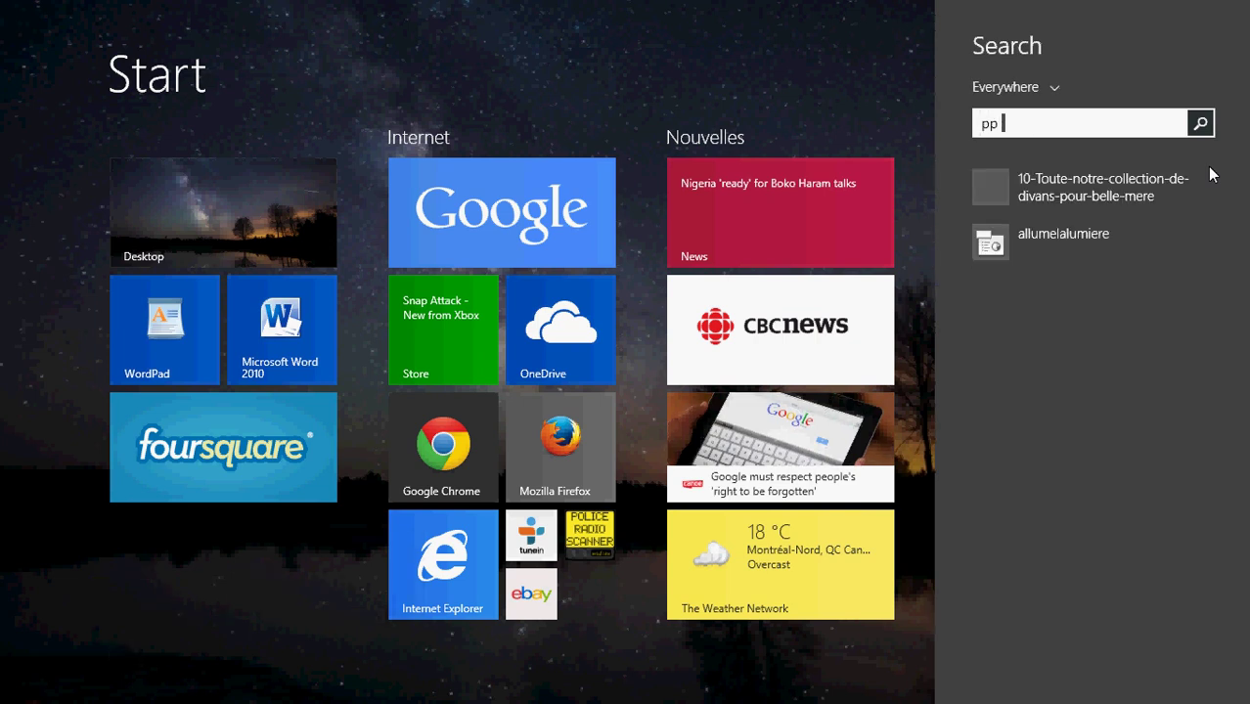
key(BackSpace)
key(BackSpace)
key(BackSpace)
text(app )
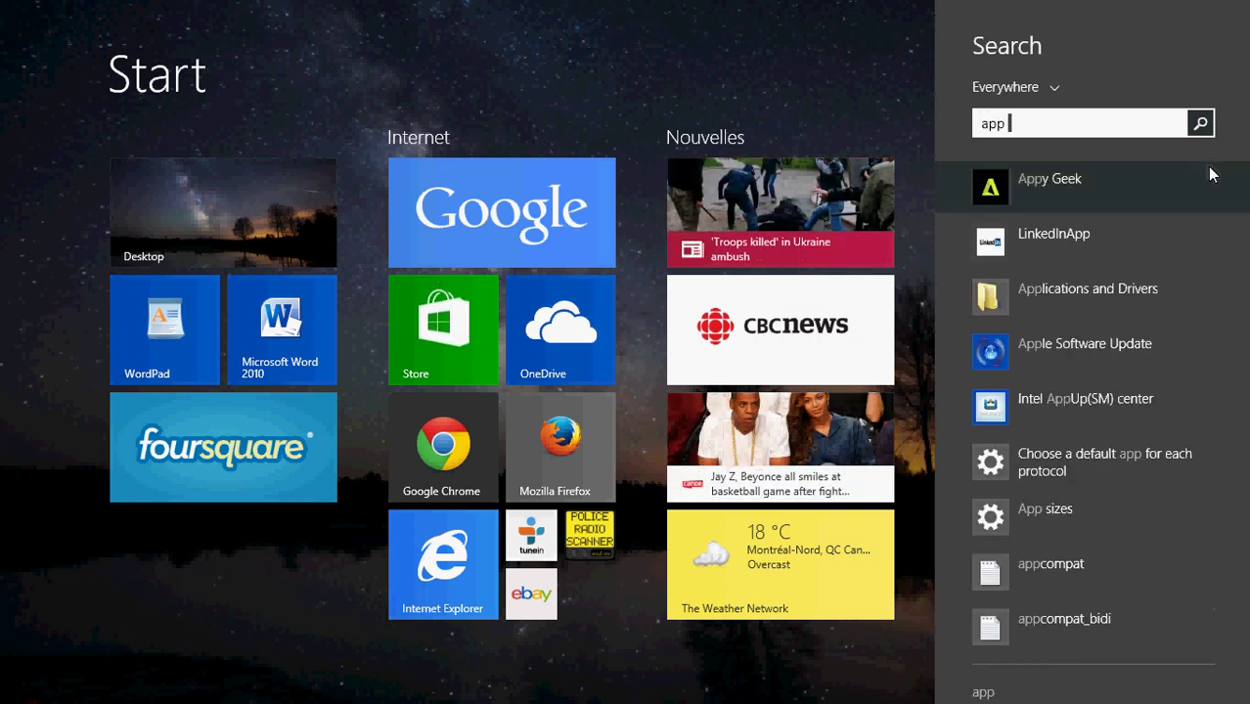
text(size)
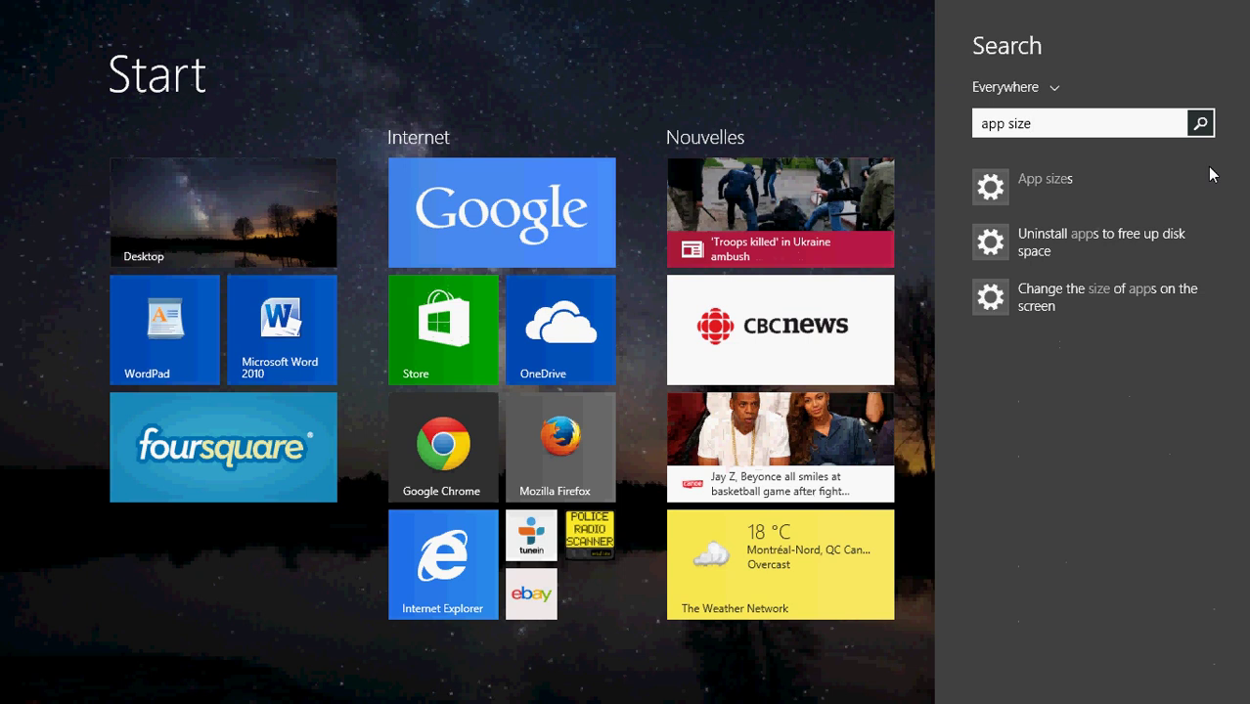
click(1034, 180)
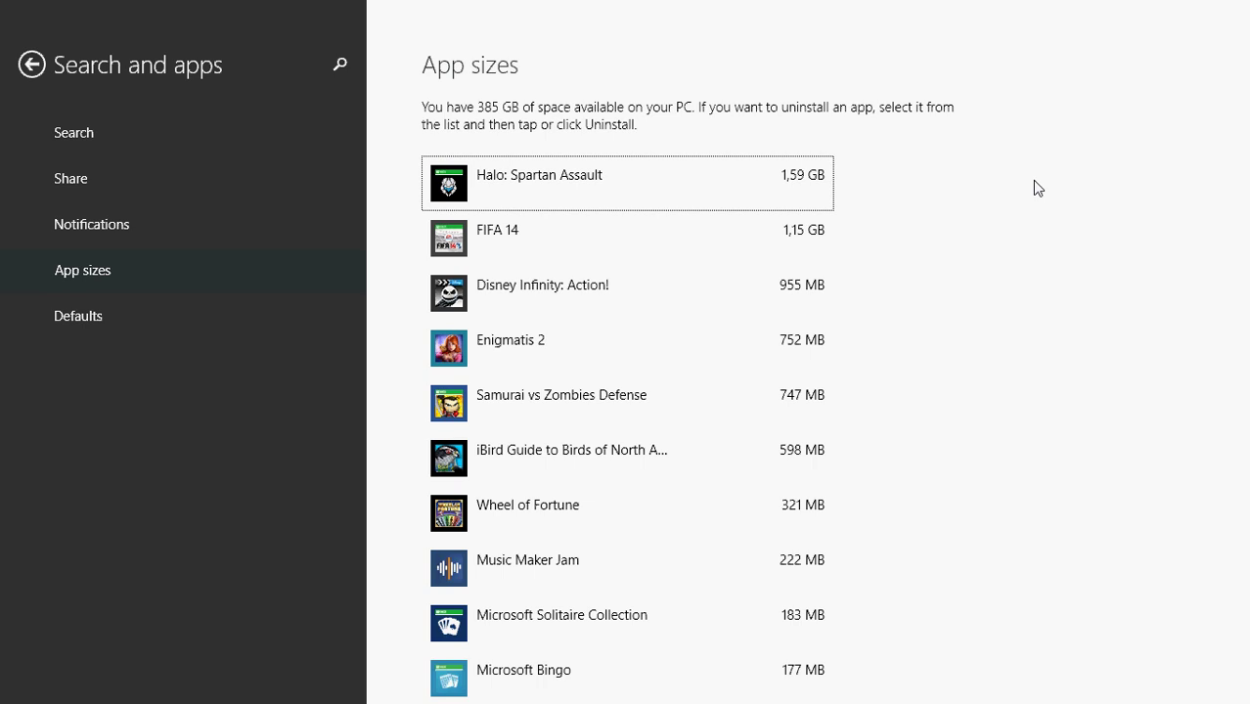
Scroll through the apps ranked by size, jump back to the largest, then return to Start
scroll(1038, 188, down, 1)
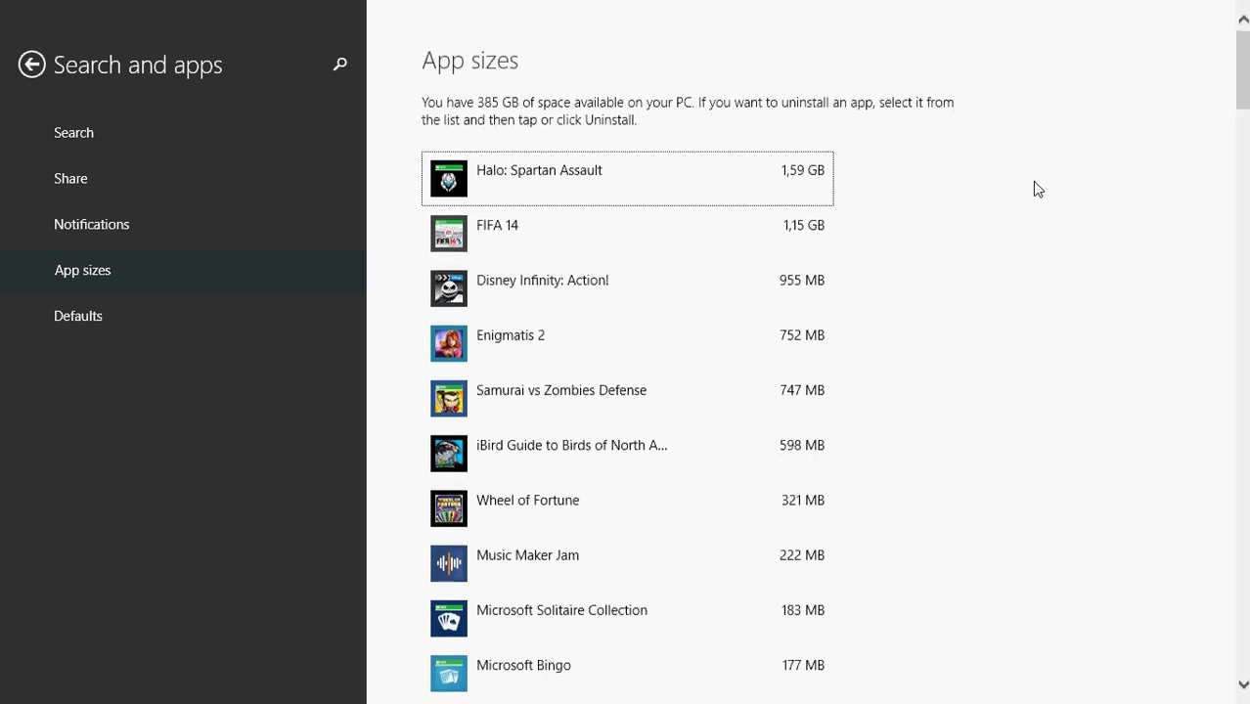
scroll(1038, 189, down, 1)
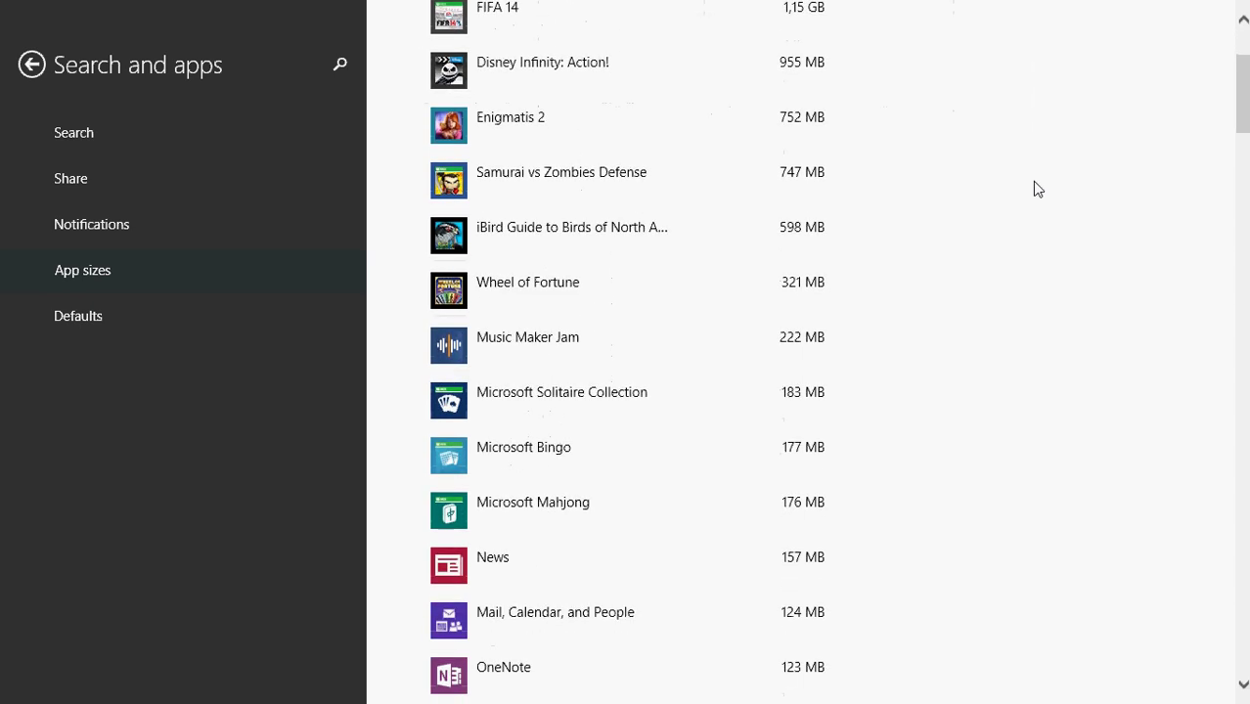
scroll(1038, 189, down, 1)
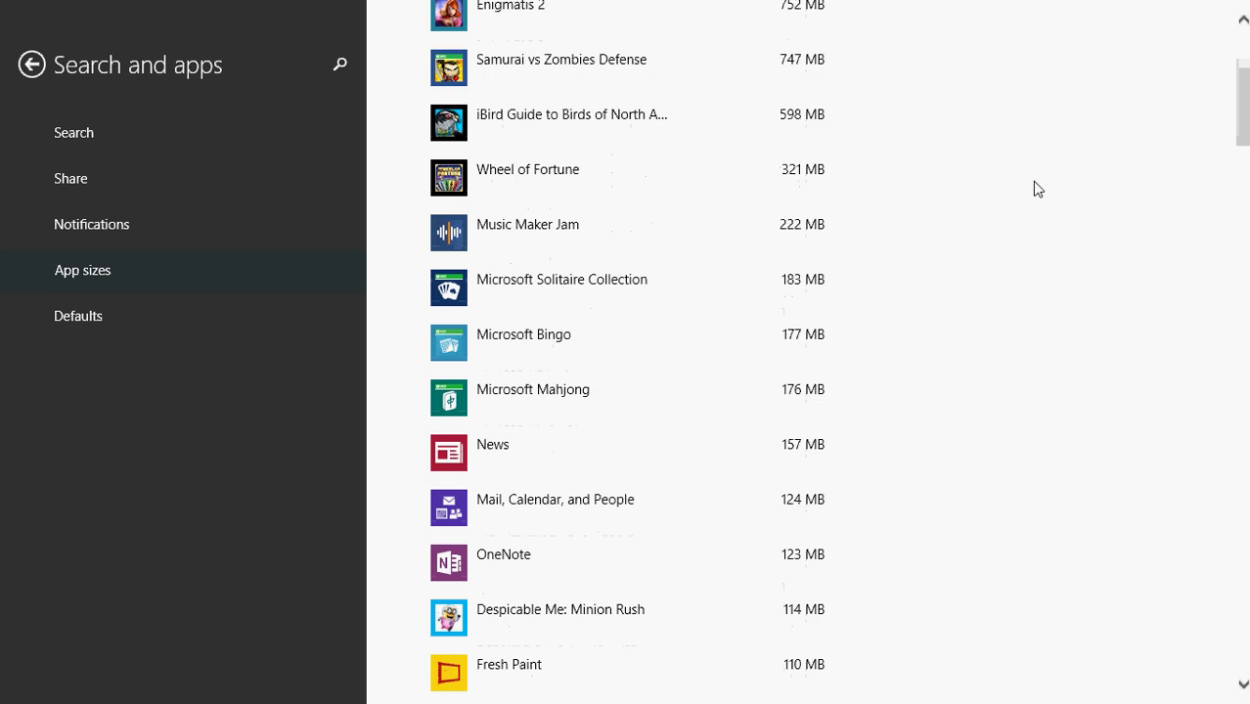
scroll(1037, 189, down, 1)
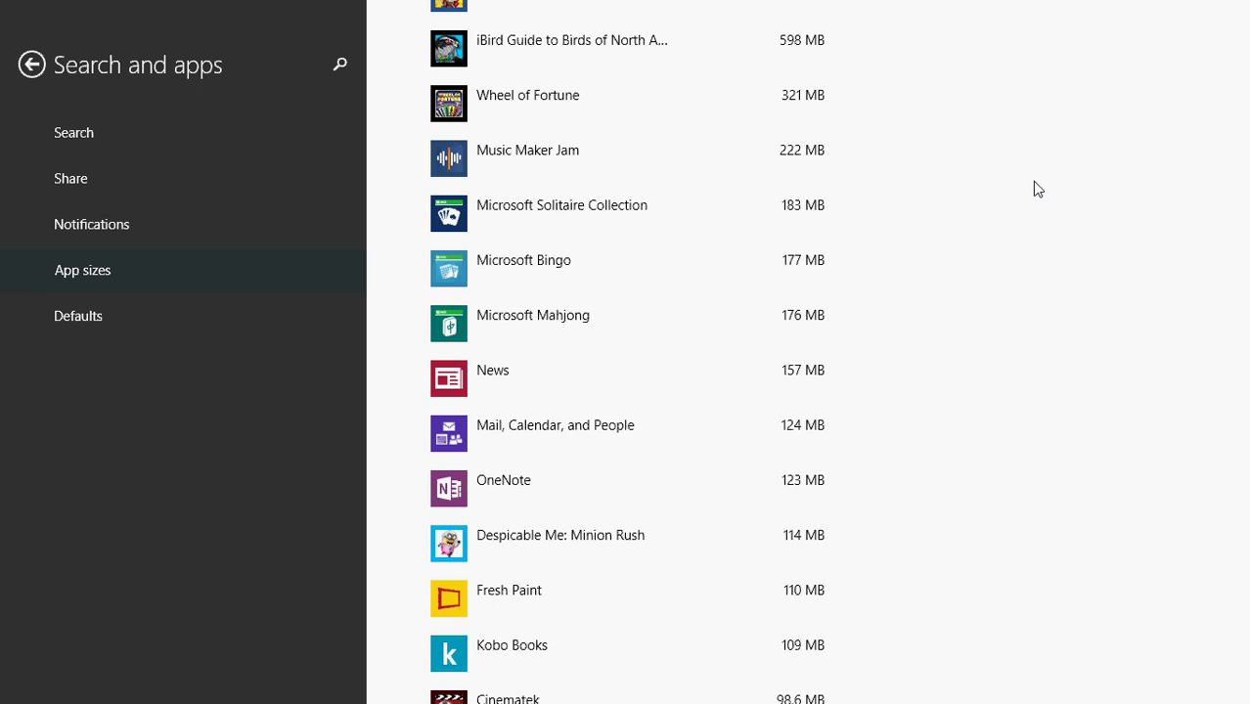
key(Home)
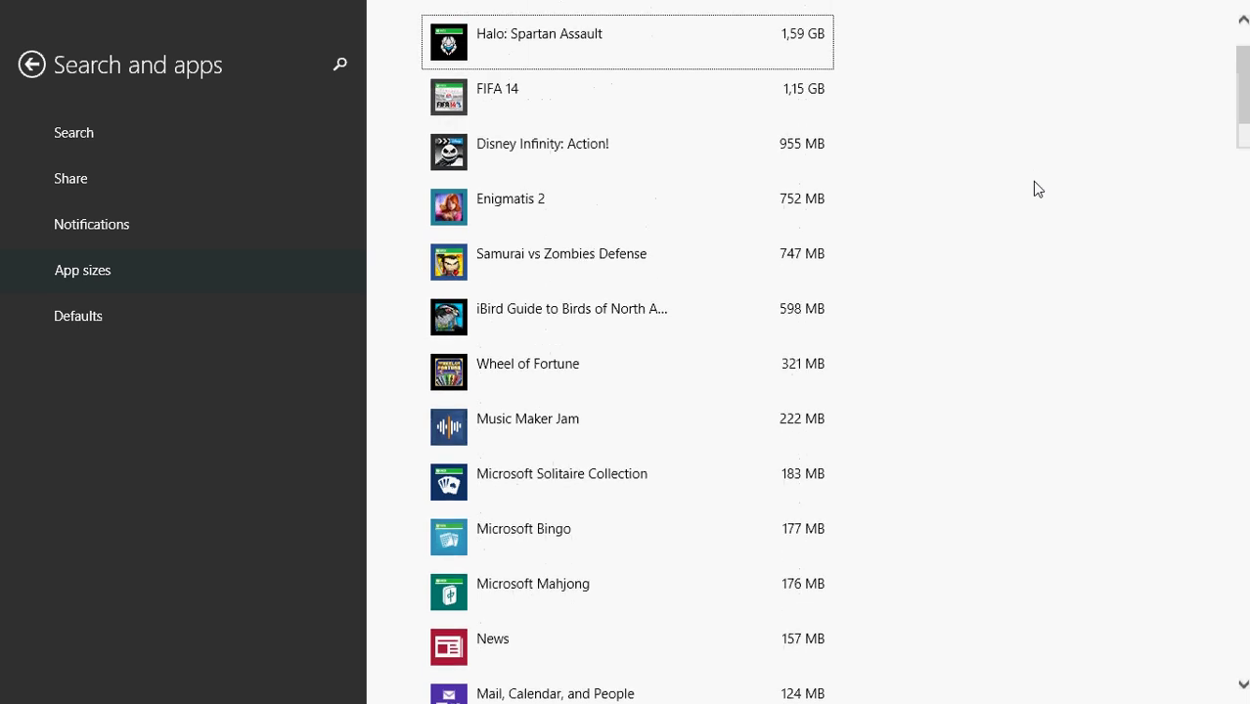
scroll(1037, 188, up, 2)
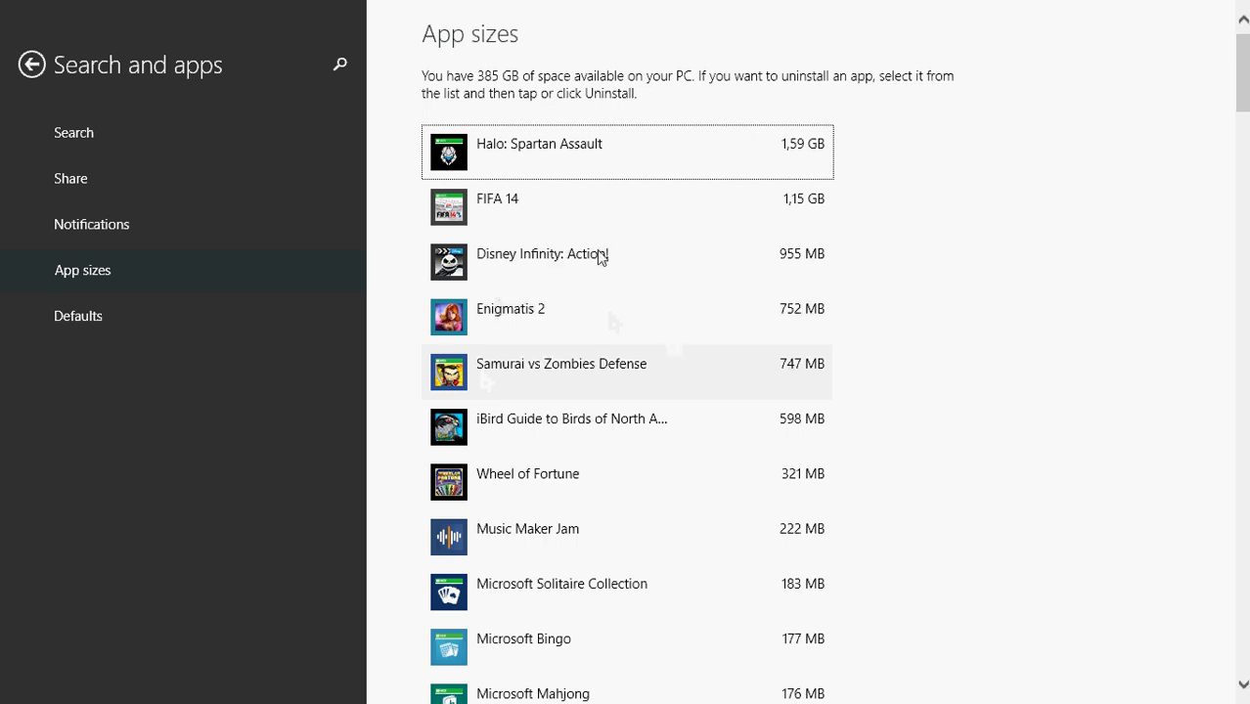
key(super)
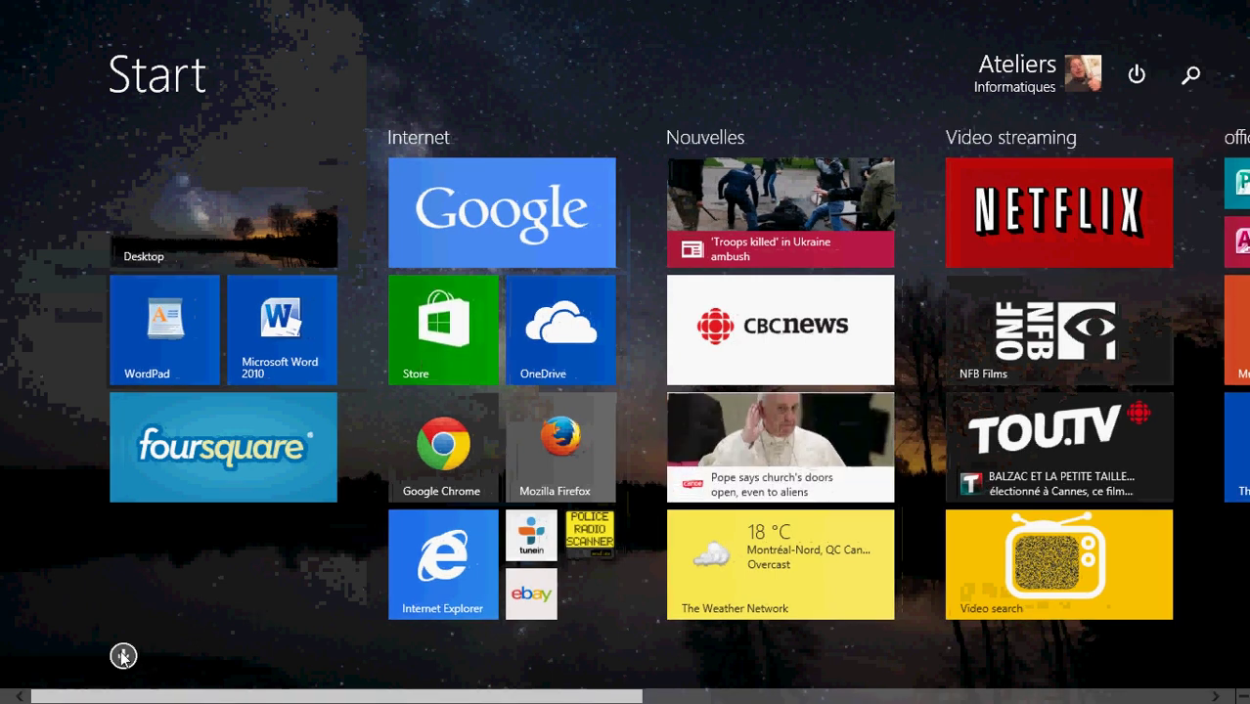
Show all installed apps and sort them by name
click(124, 657)
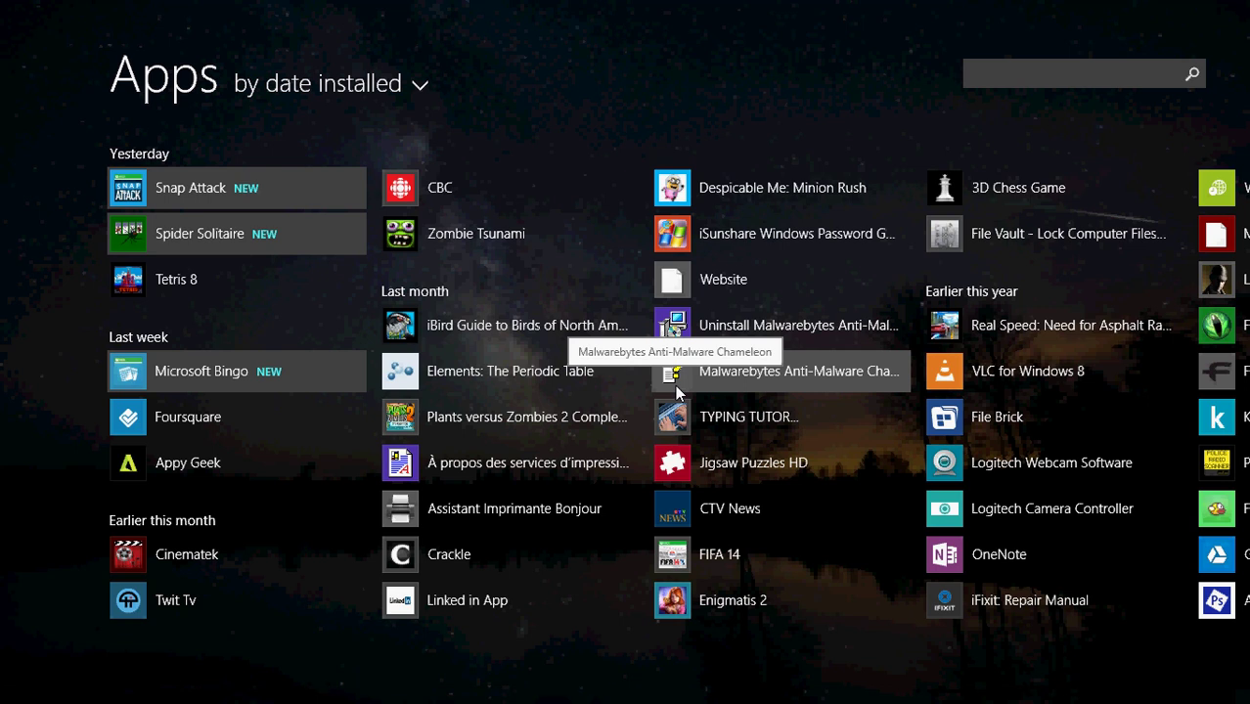
click(357, 90)
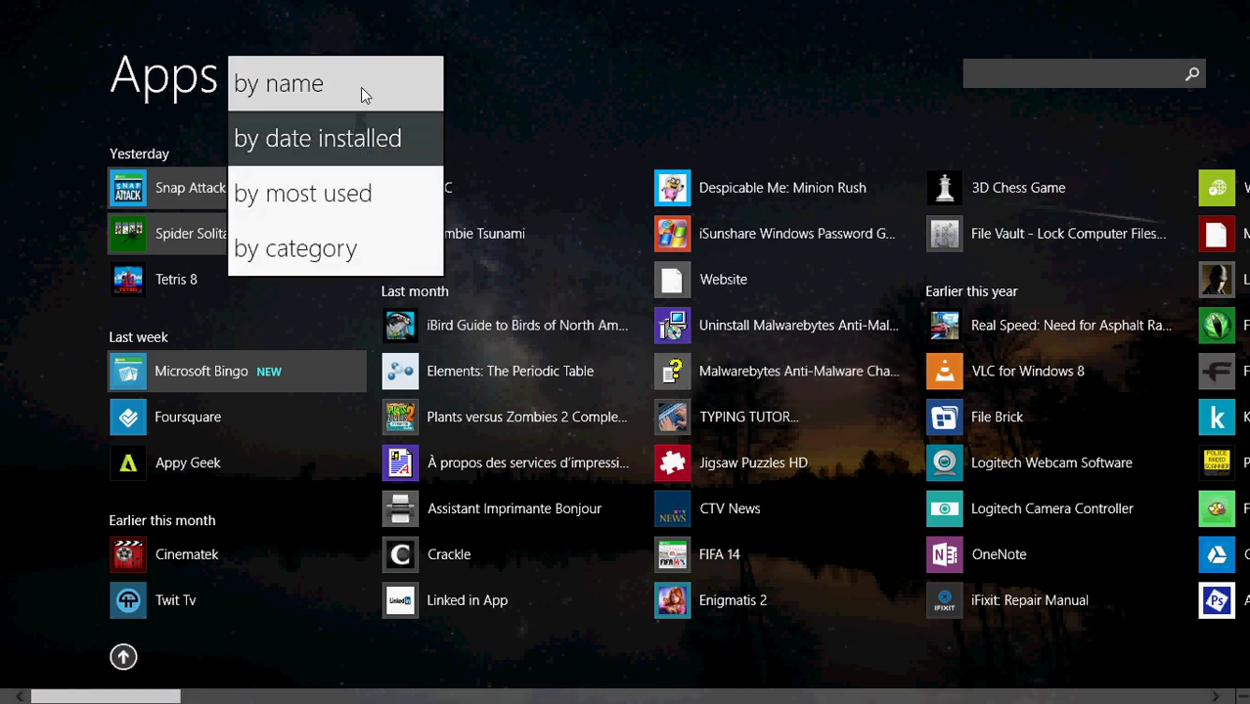
click(360, 88)
scroll(793, 534, down, 5)
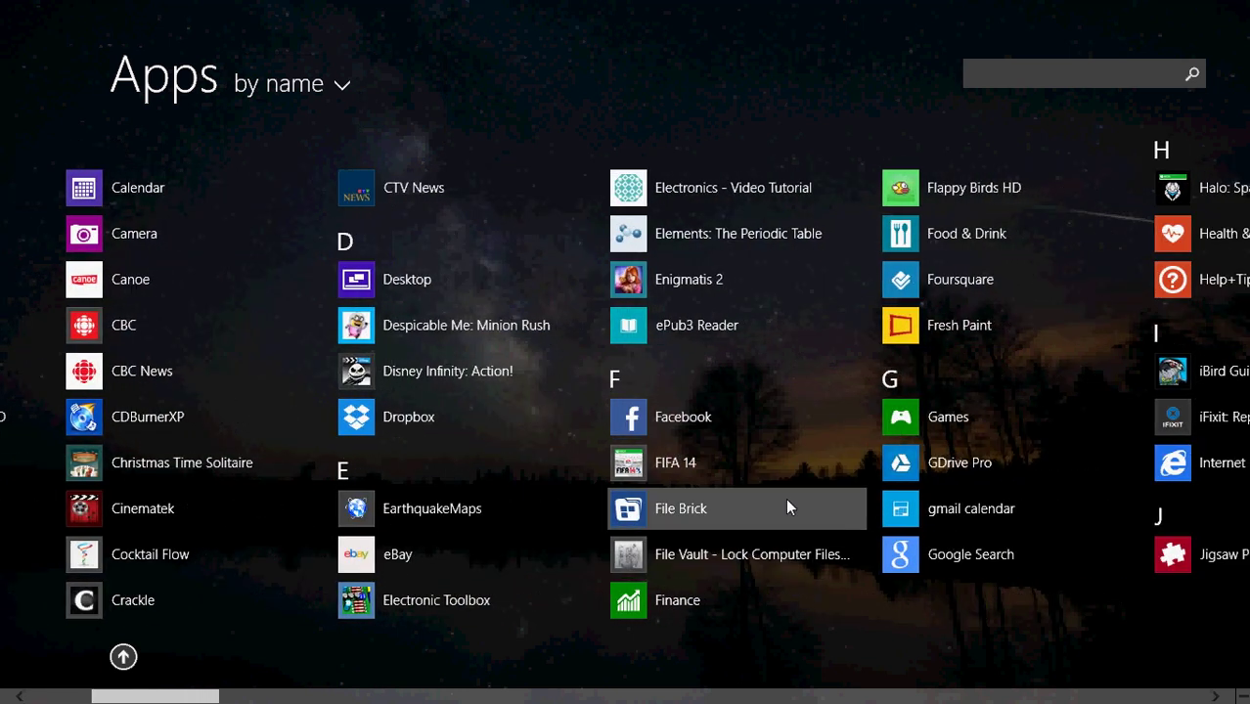
Uninstall FIFA 14 from this PC
right_click(682, 458)
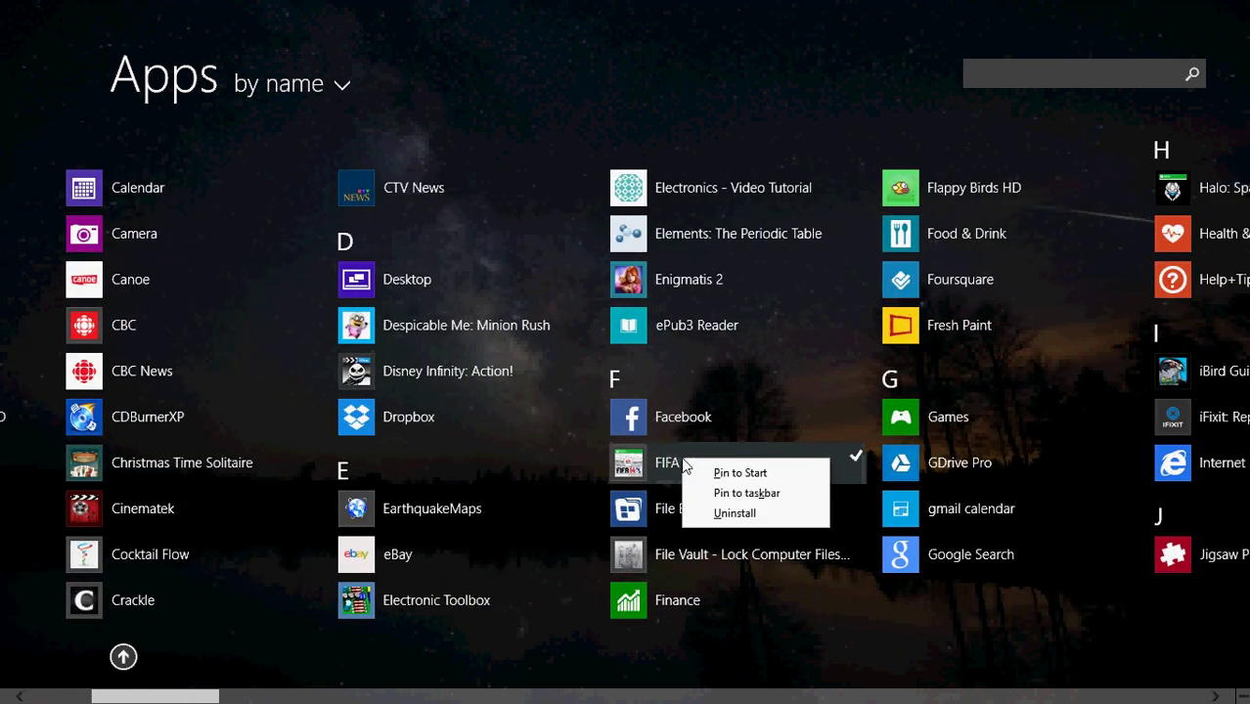
click(735, 512)
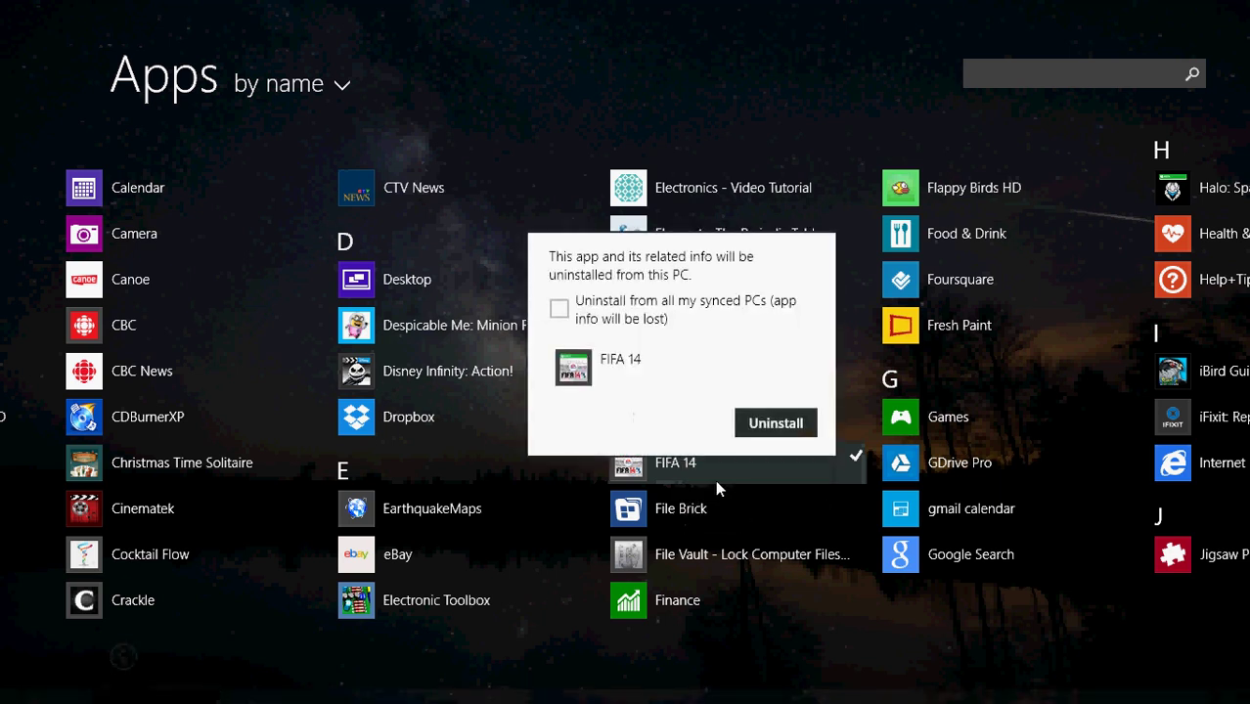
click(778, 426)
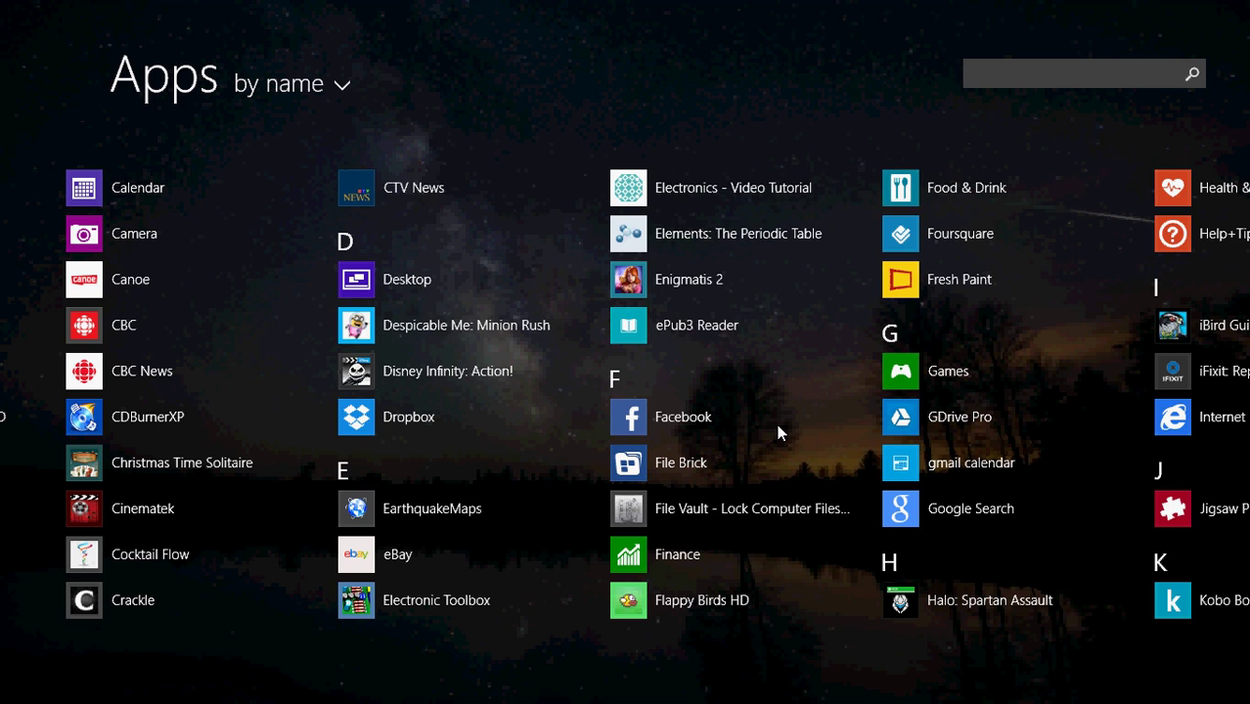
scroll(776, 424, up, 5)
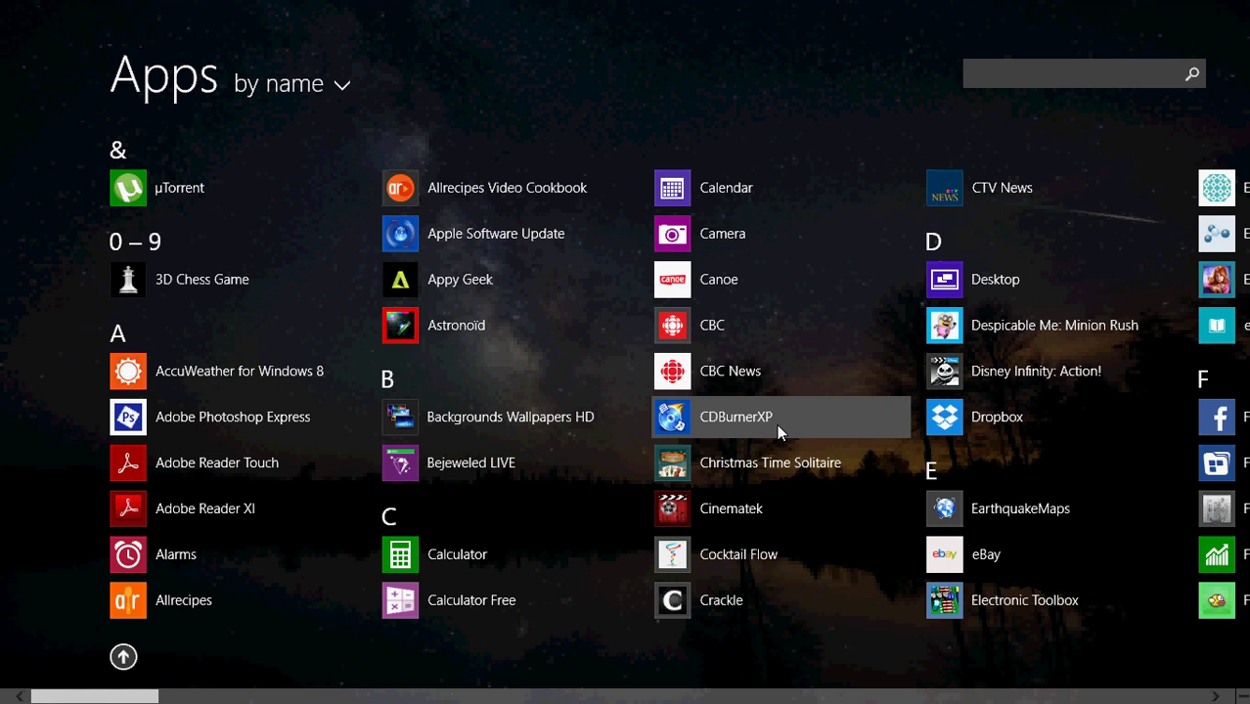
Return to the full Apps list sorted by name
key(super)
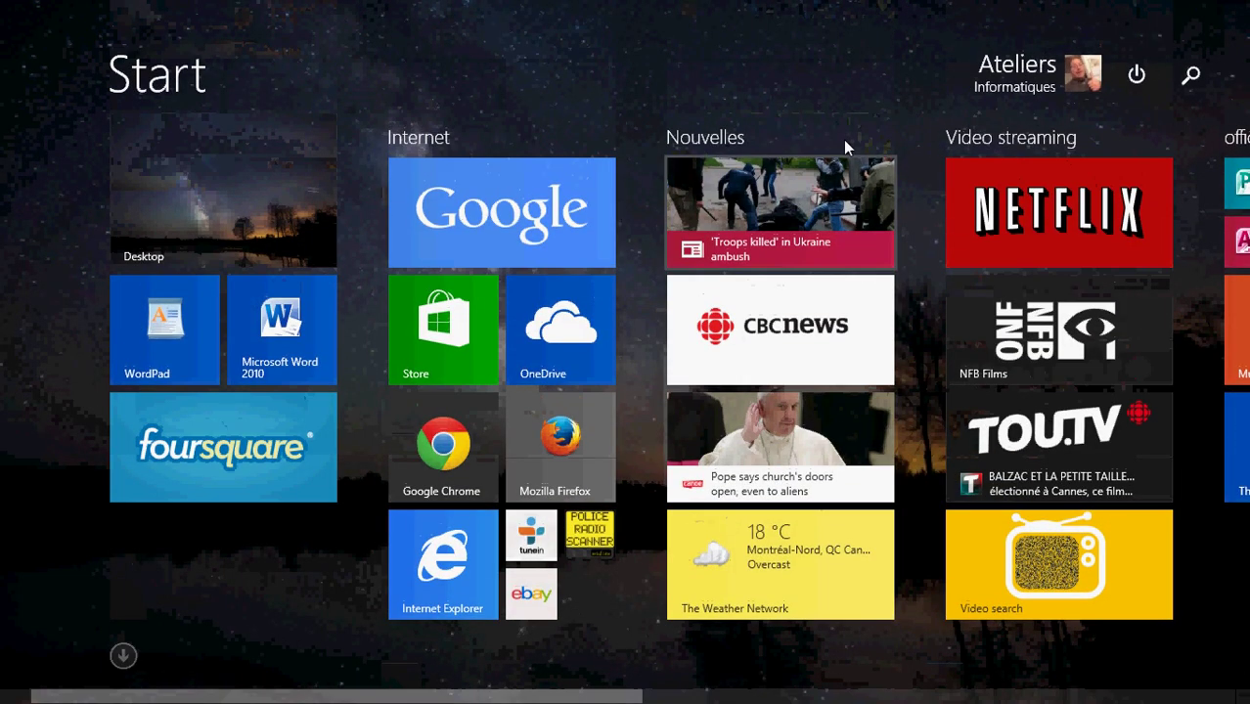
mouse_move(2, 200)
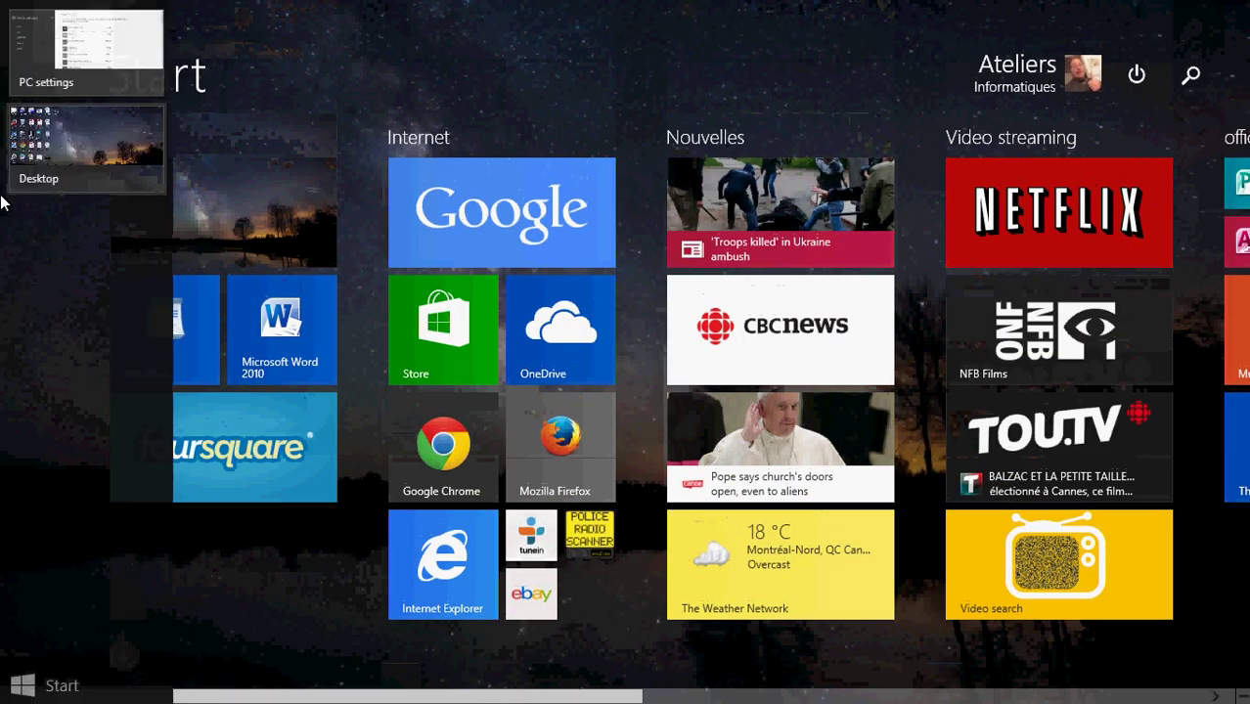
click(89, 58)
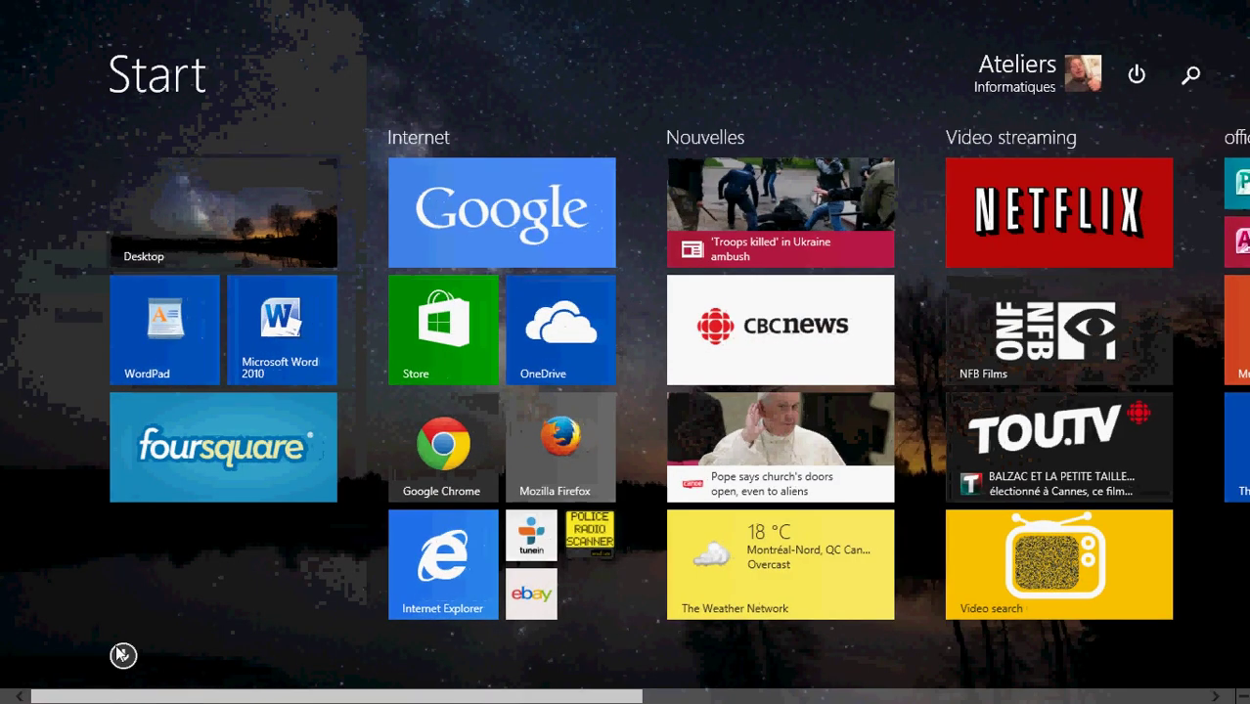
click(122, 655)
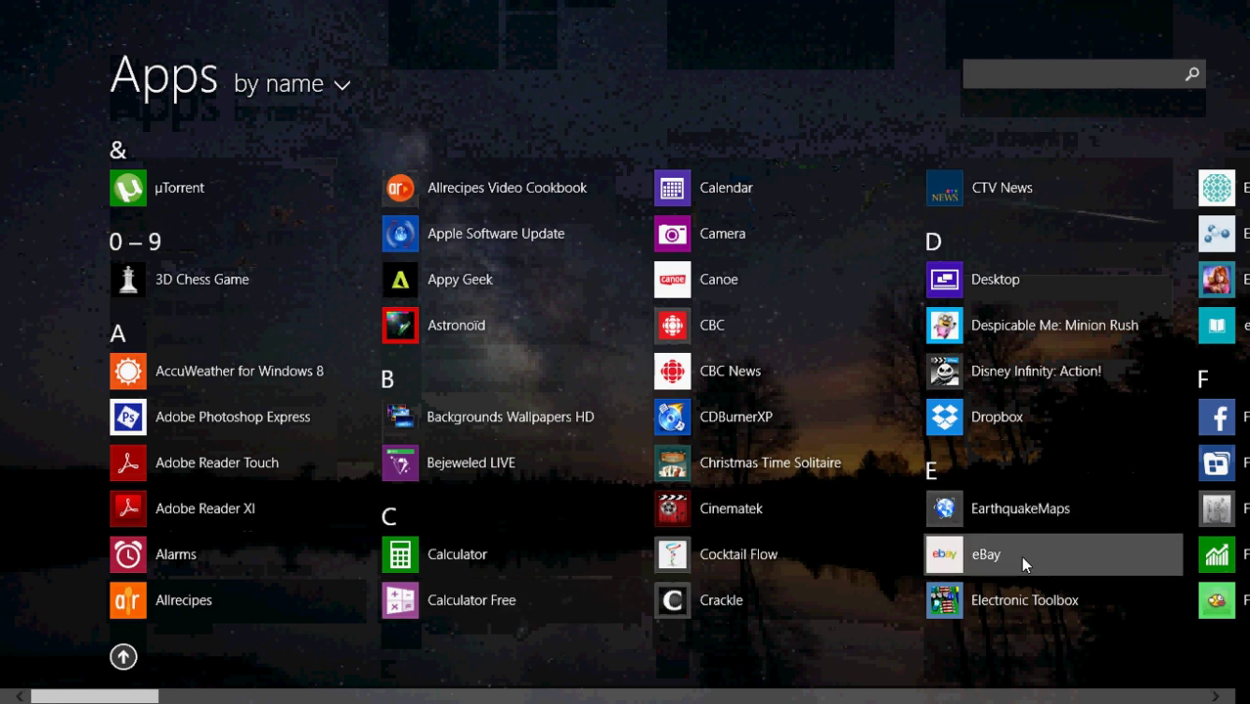
scroll(1020, 556, down, 3)
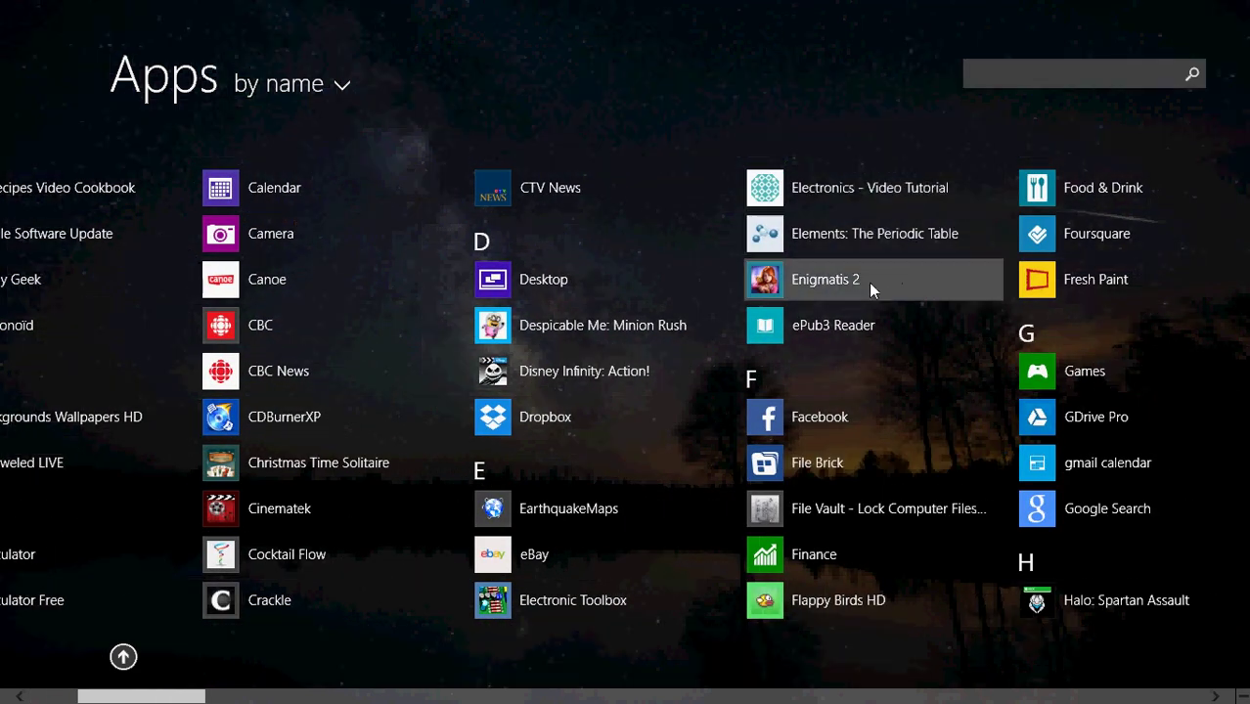
Uninstall Enigmatis 2 from this PC only, leaving 'Uninstall from all my synced PCs' unchecked
right_click(867, 281)
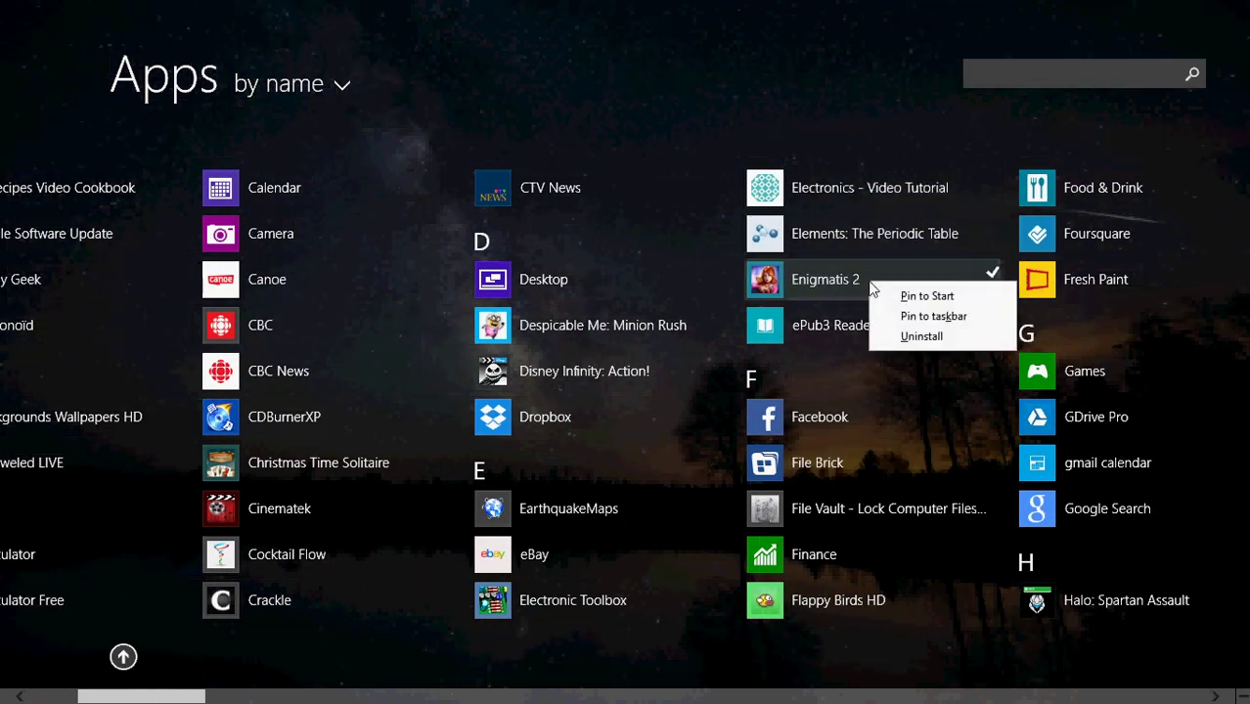
click(928, 338)
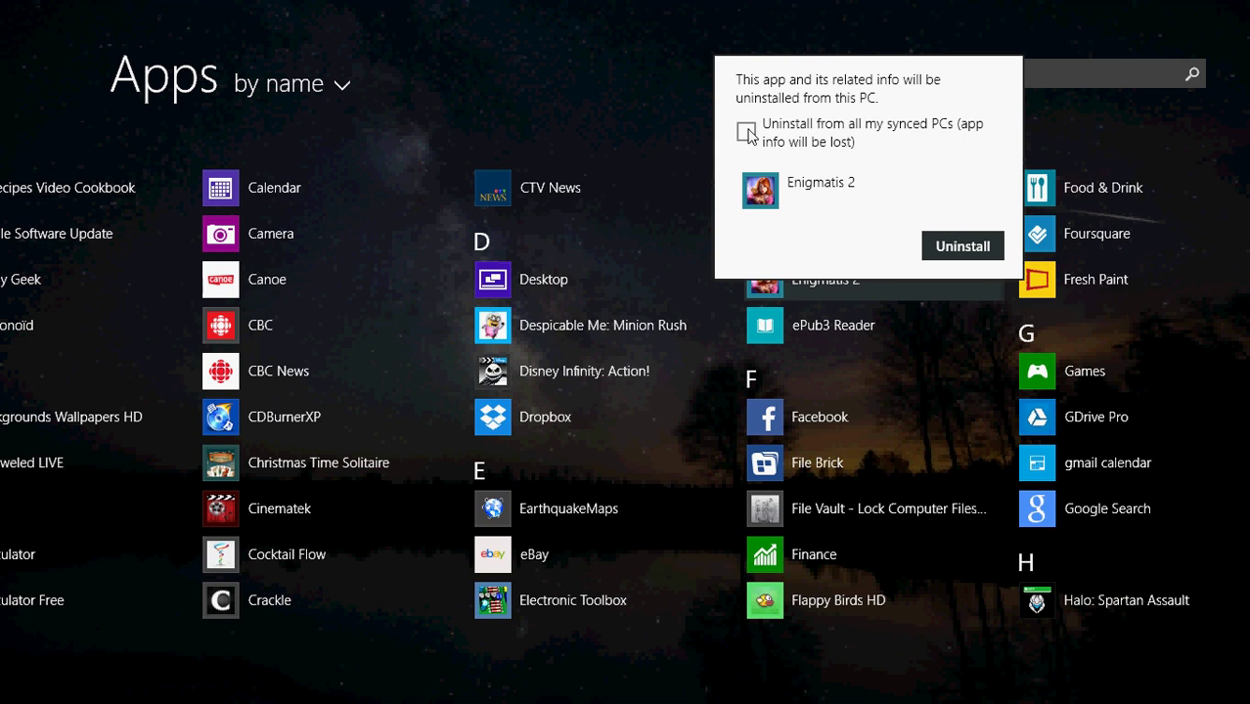
click(748, 134)
click(749, 134)
click(982, 251)
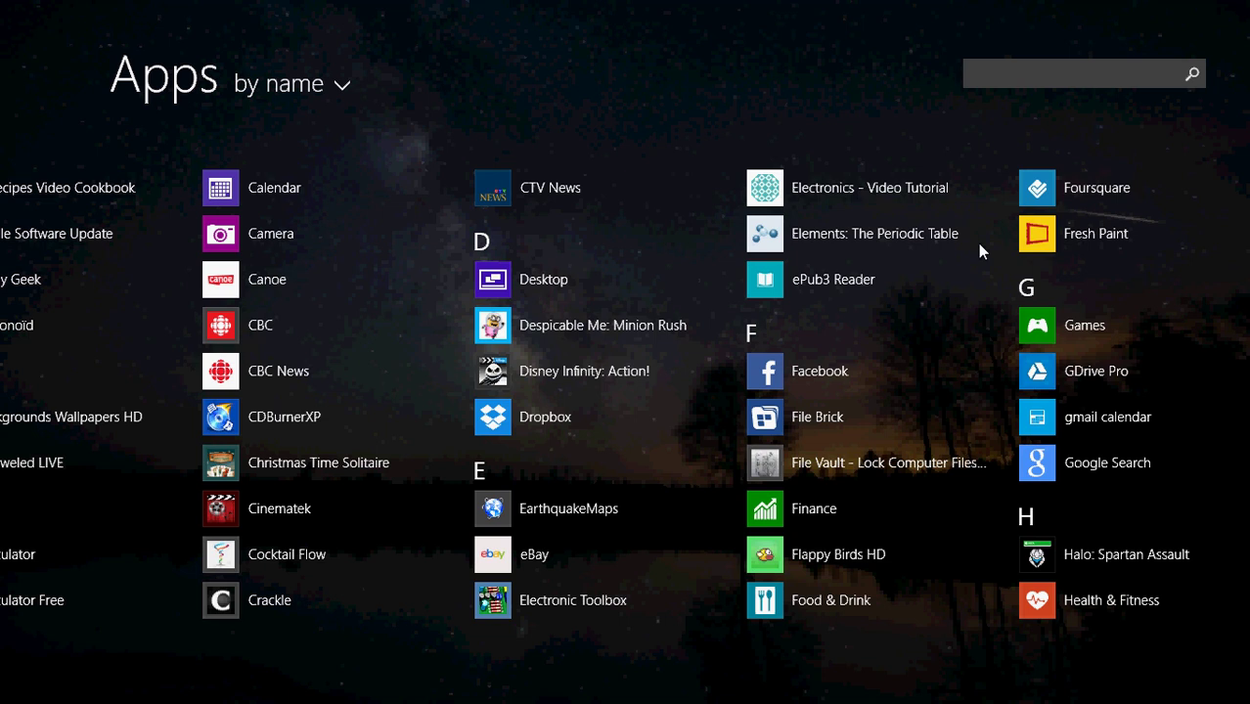
Uninstall Samurai vs Zombies Defense from the S section of the Apps list
scroll(977, 243, down, 5)
scroll(977, 244, down, 4)
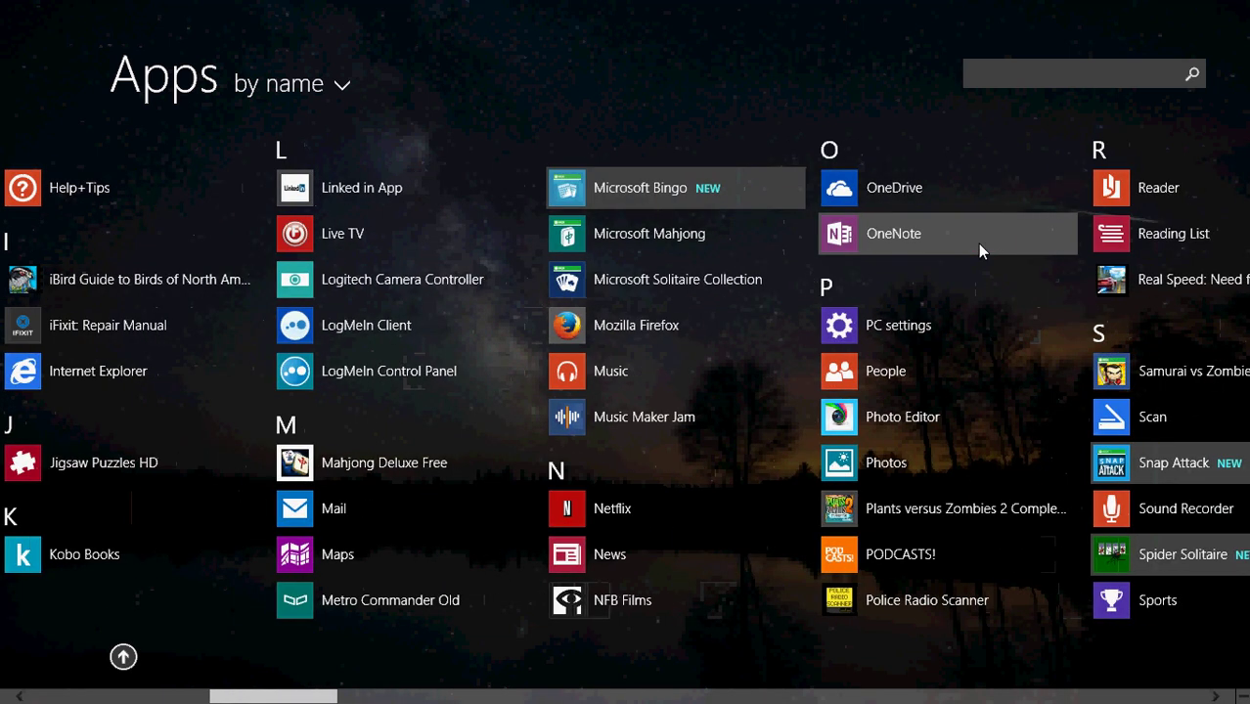
scroll(978, 244, down, 4)
scroll(977, 244, down, 4)
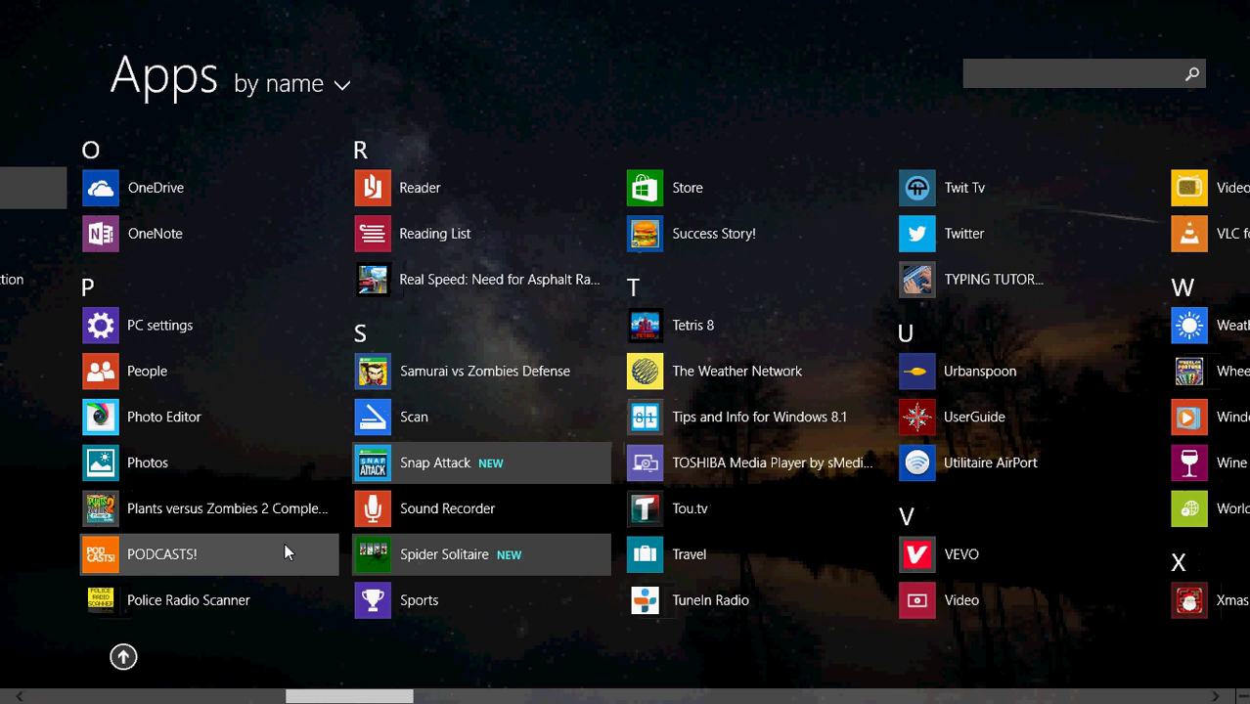
right_click(513, 371)
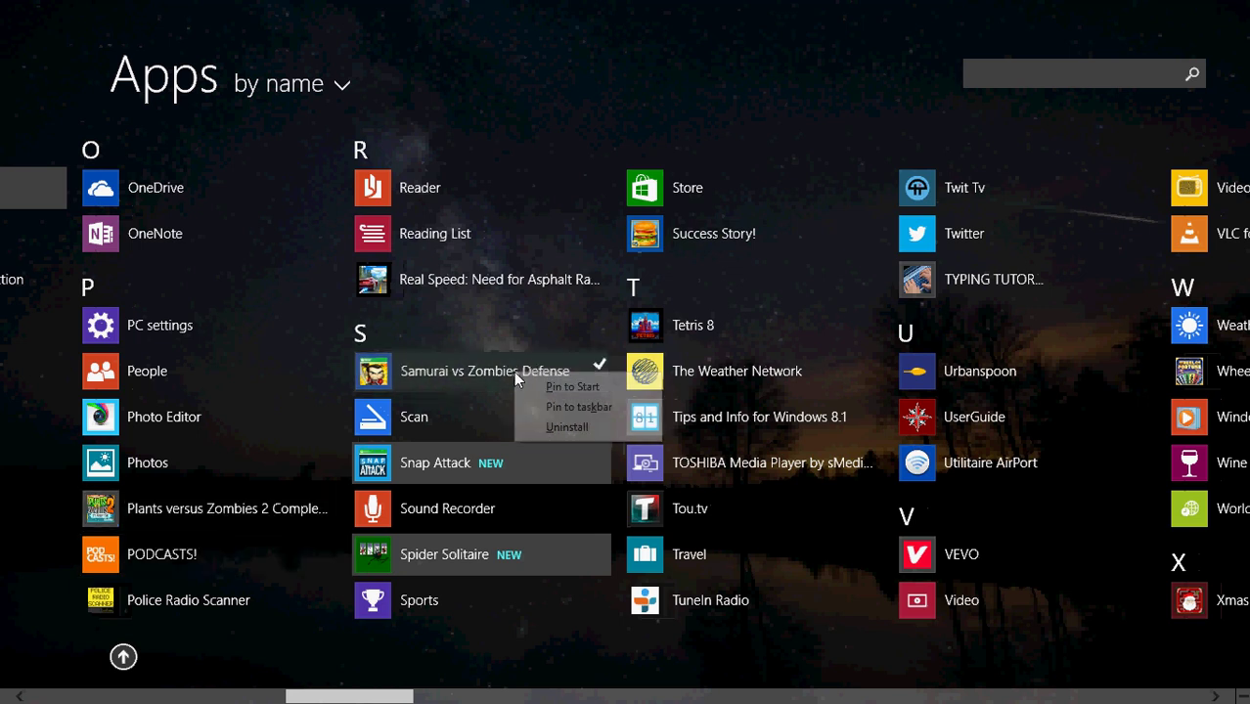
click(567, 427)
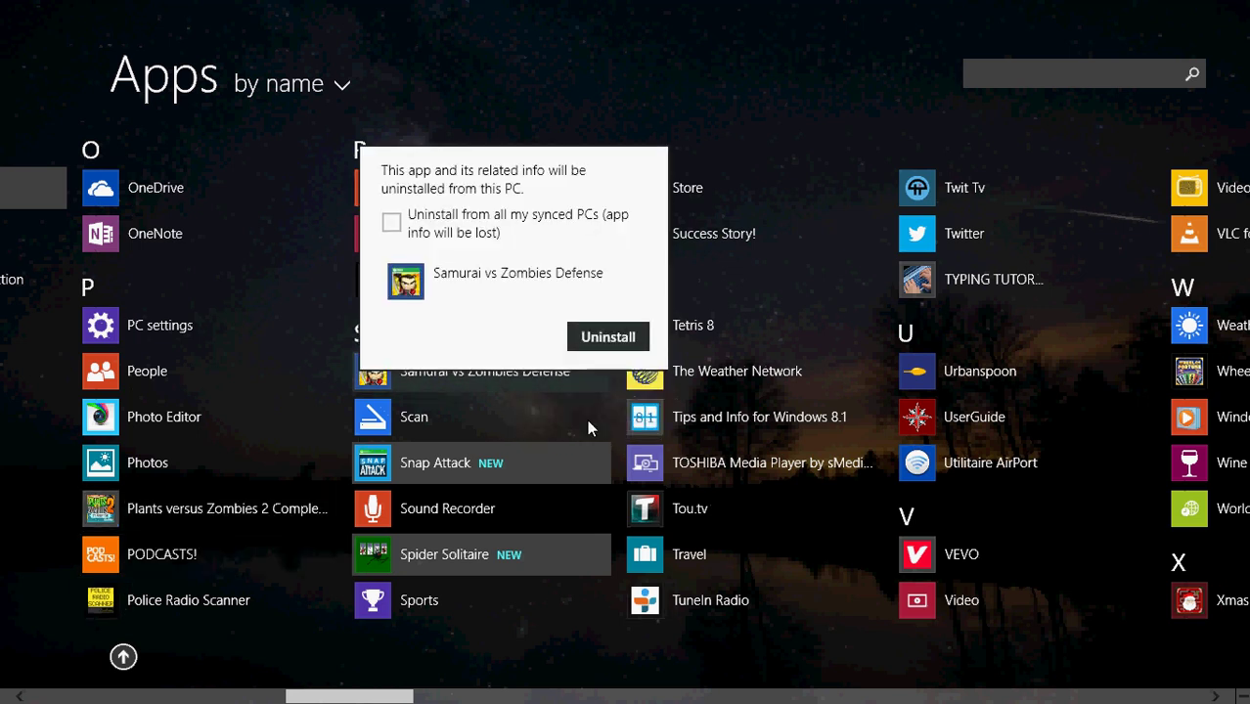
click(600, 338)
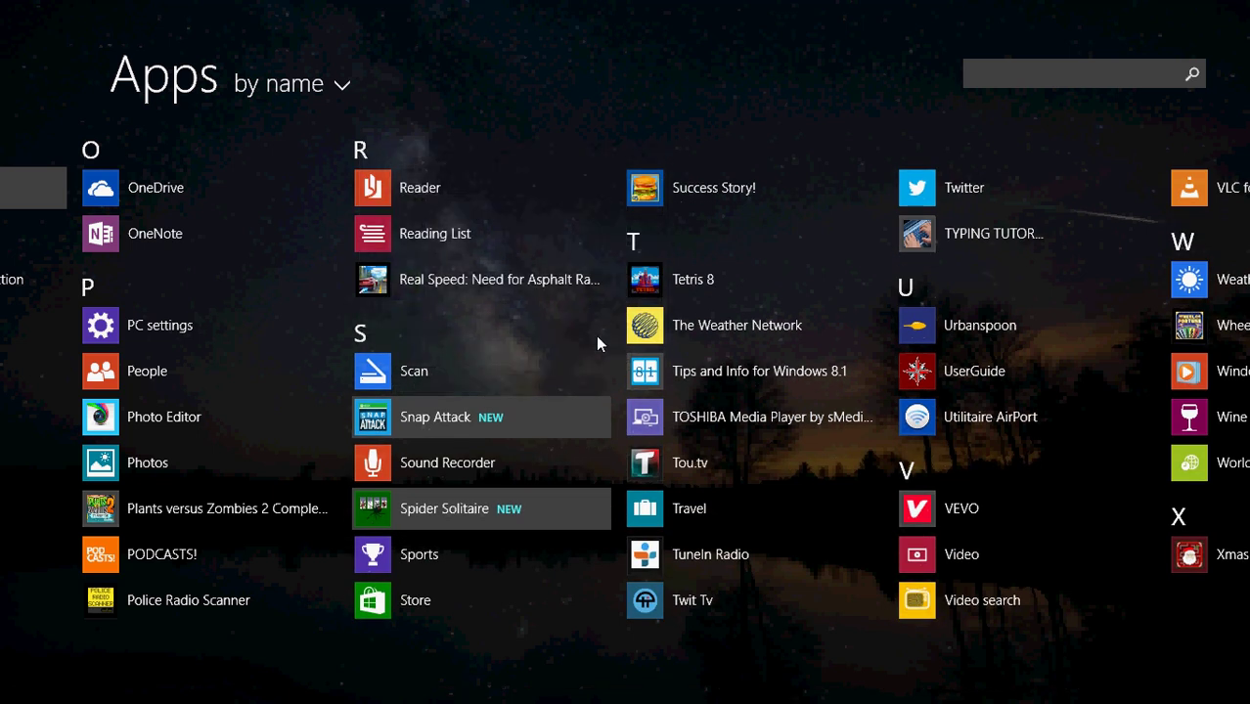
Sort the Apps list by date installed, then return to the Start screen
scroll(596, 334, up, 5)
scroll(595, 334, up, 5)
scroll(596, 335, up, 5)
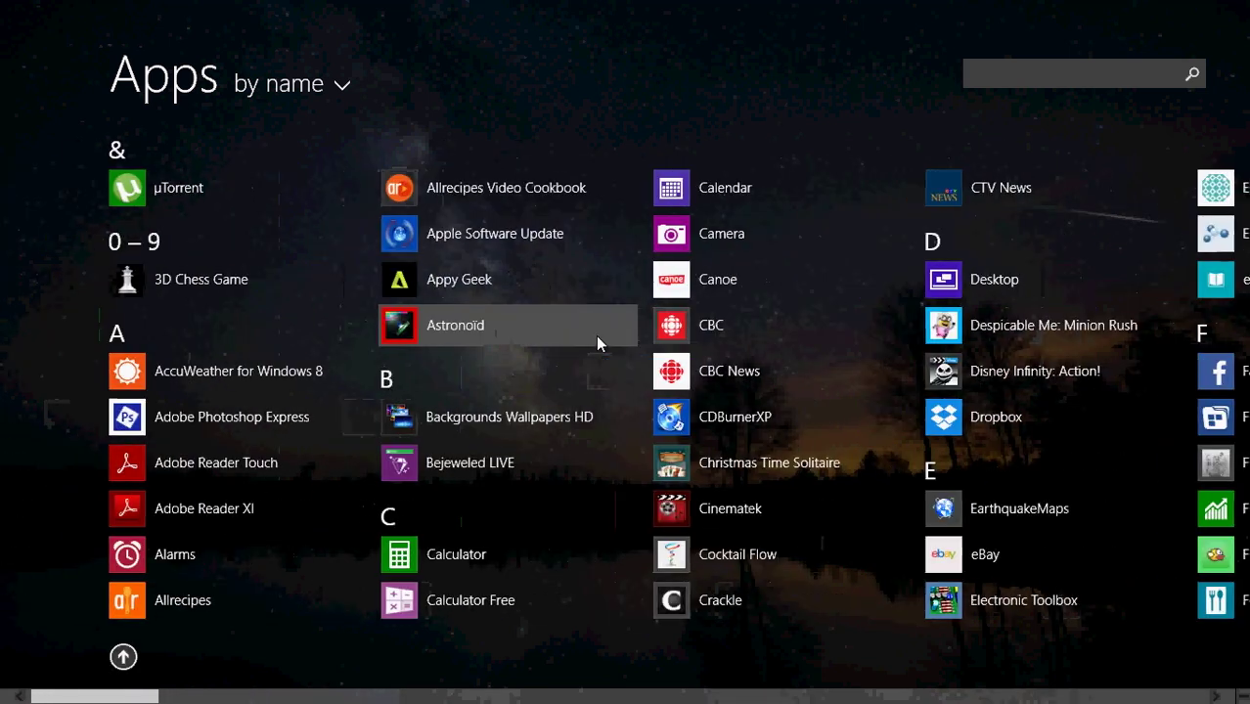
click(305, 86)
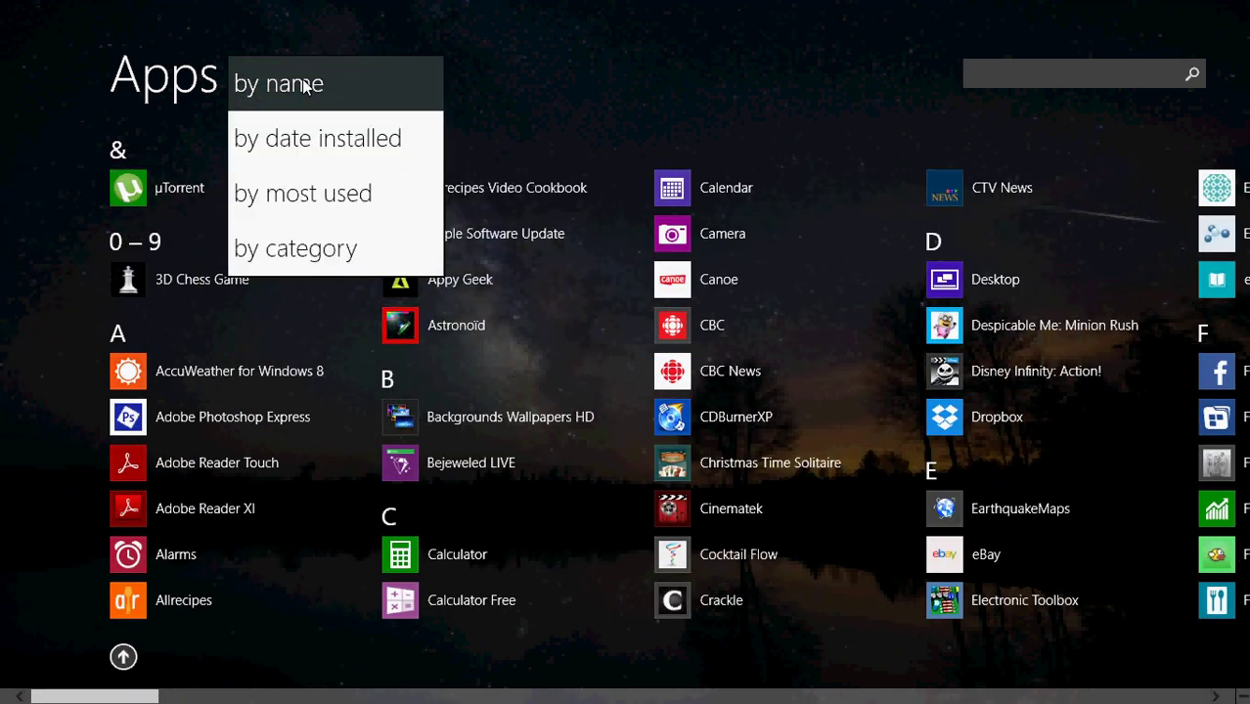
click(330, 157)
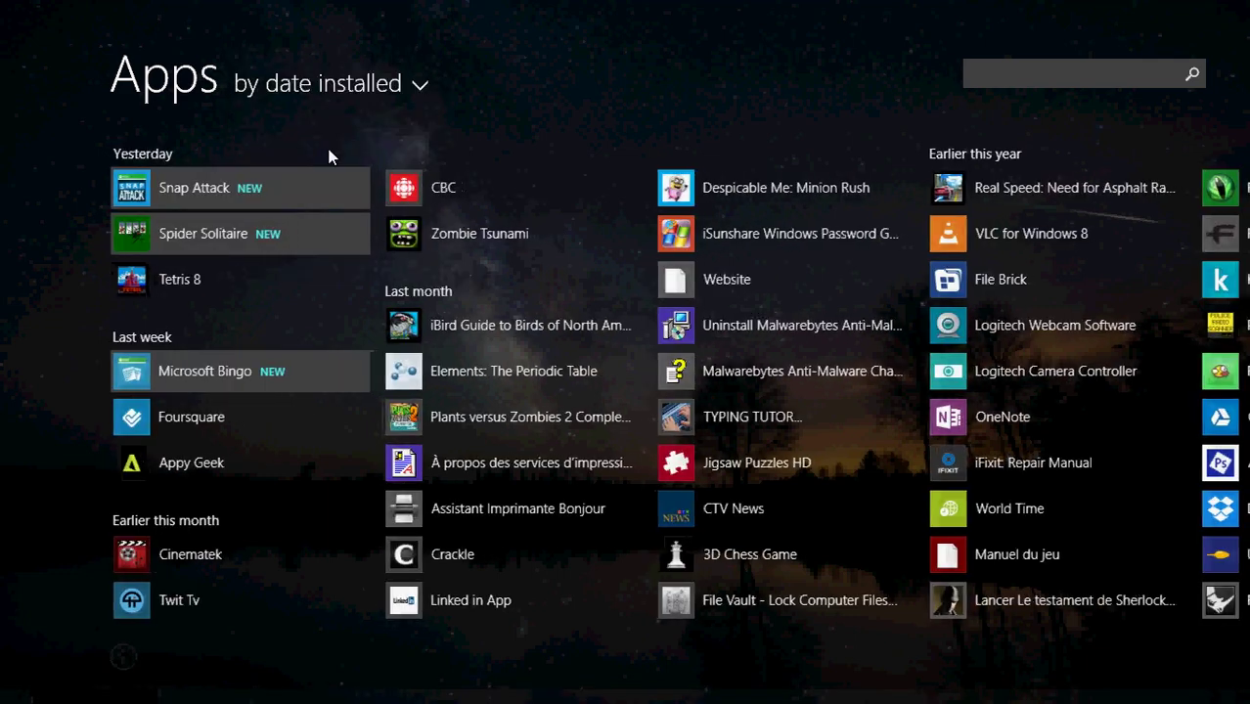
key(super)
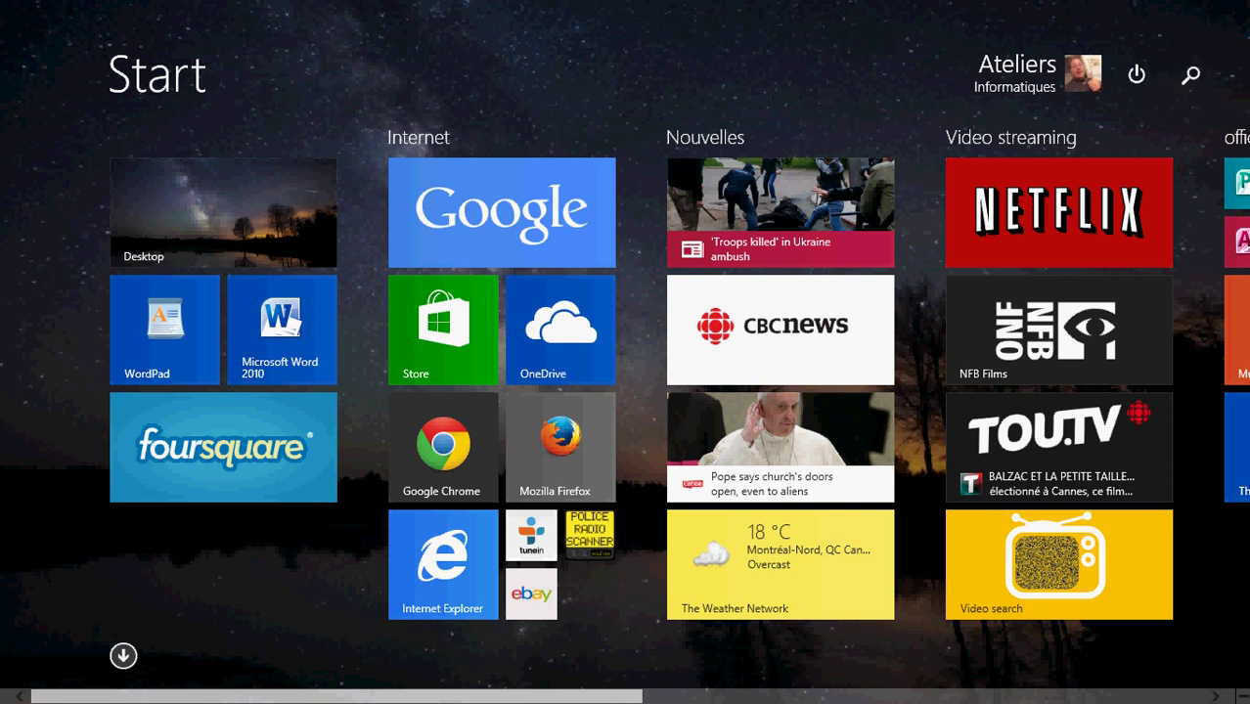
Search 'app size', open App sizes, then go back to the main PC settings menu
click(1183, 91)
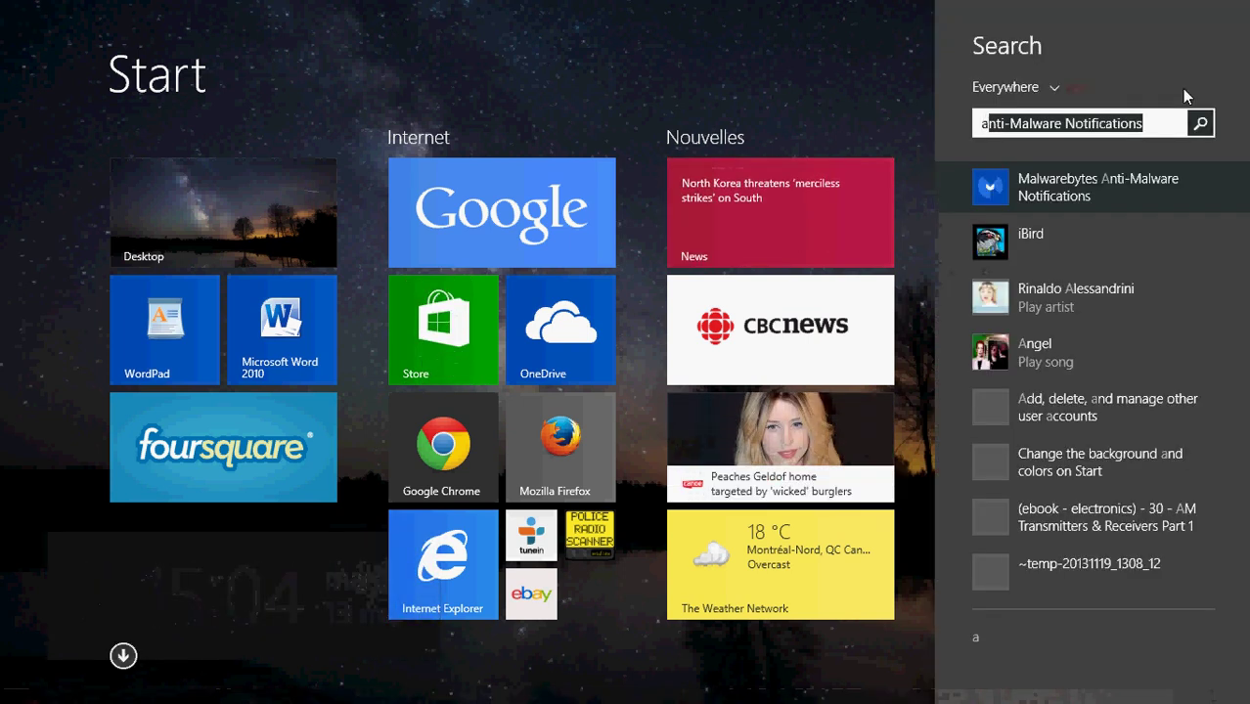
text(app size)
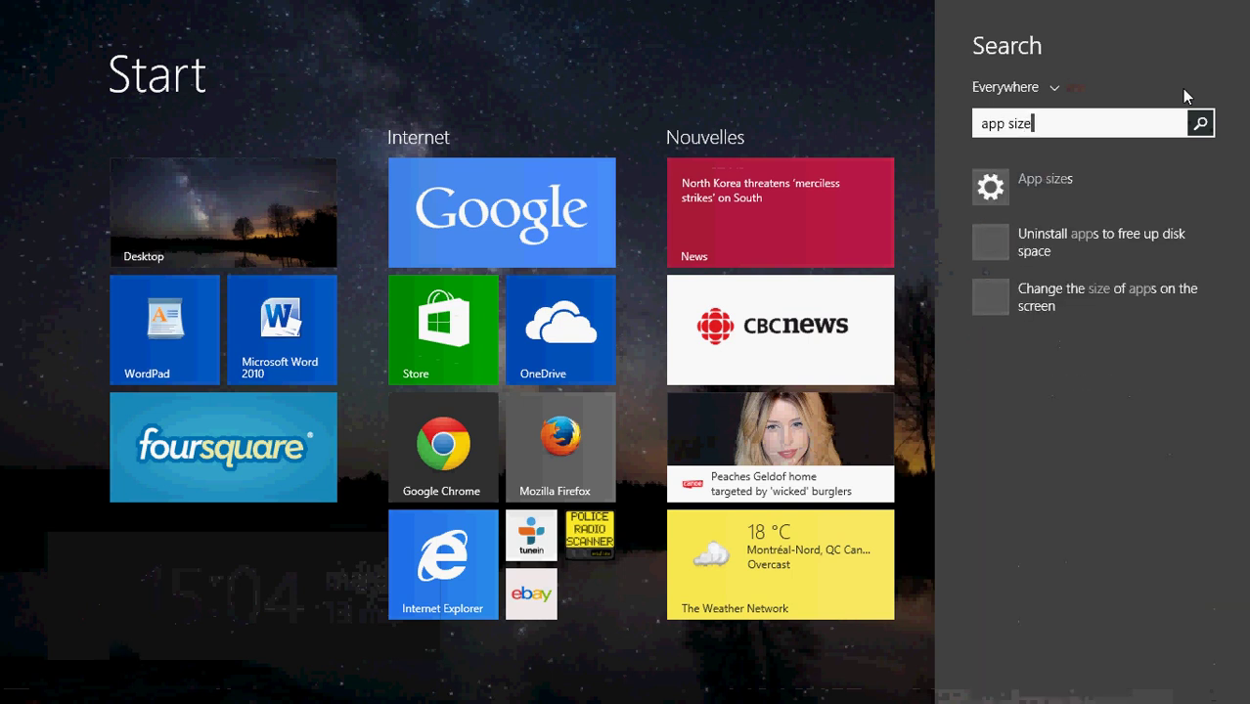
click(1096, 184)
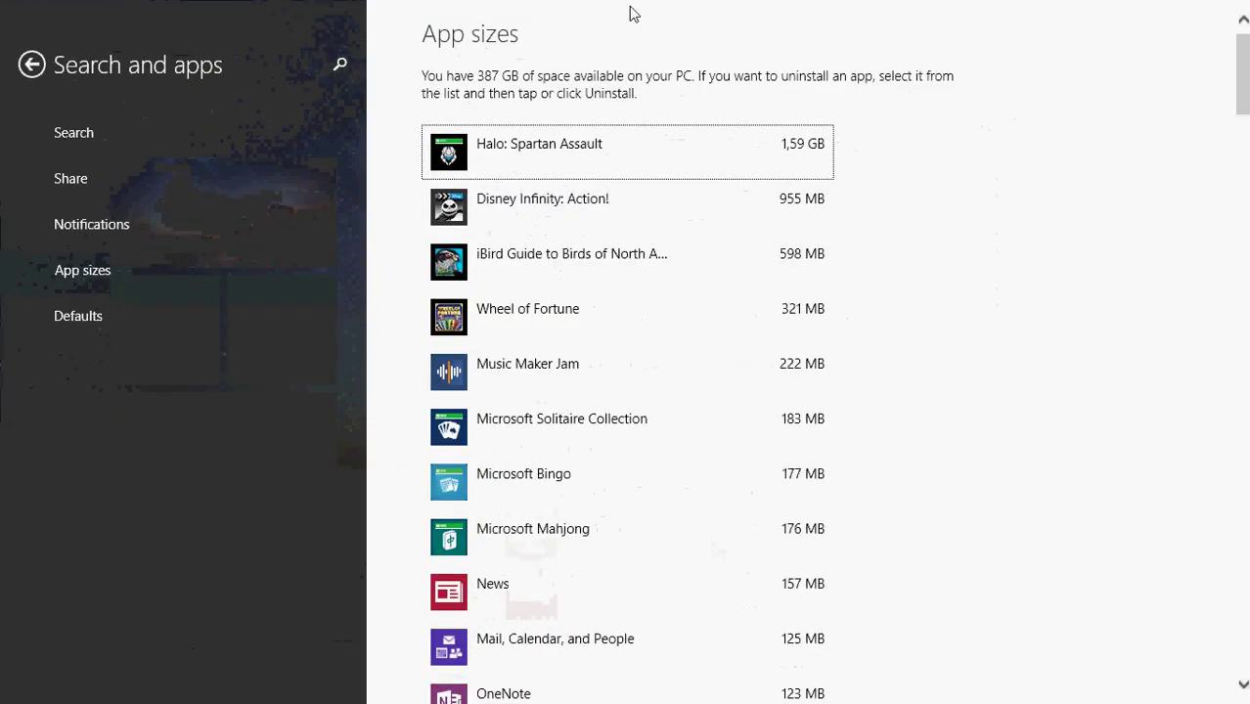
click(30, 63)
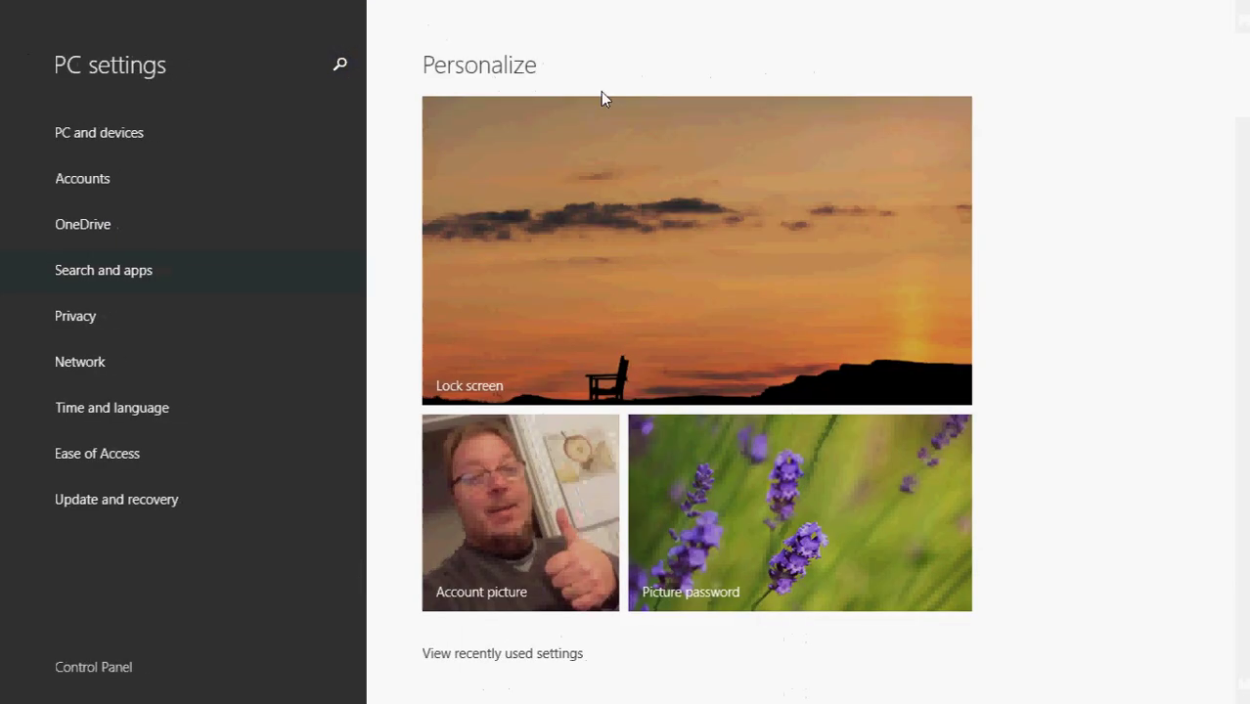
Search 'app size' again from Start and reopen App sizes, now showing 388 GB free
key(super)
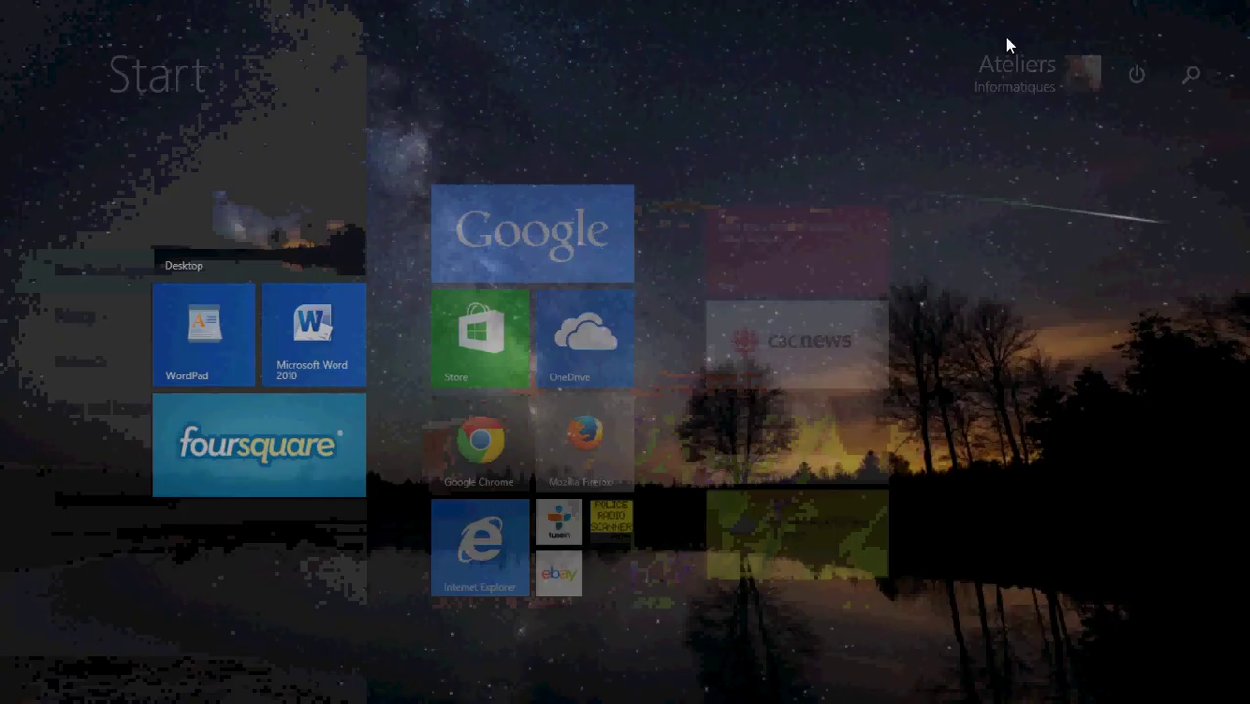
click(1190, 75)
text(app )
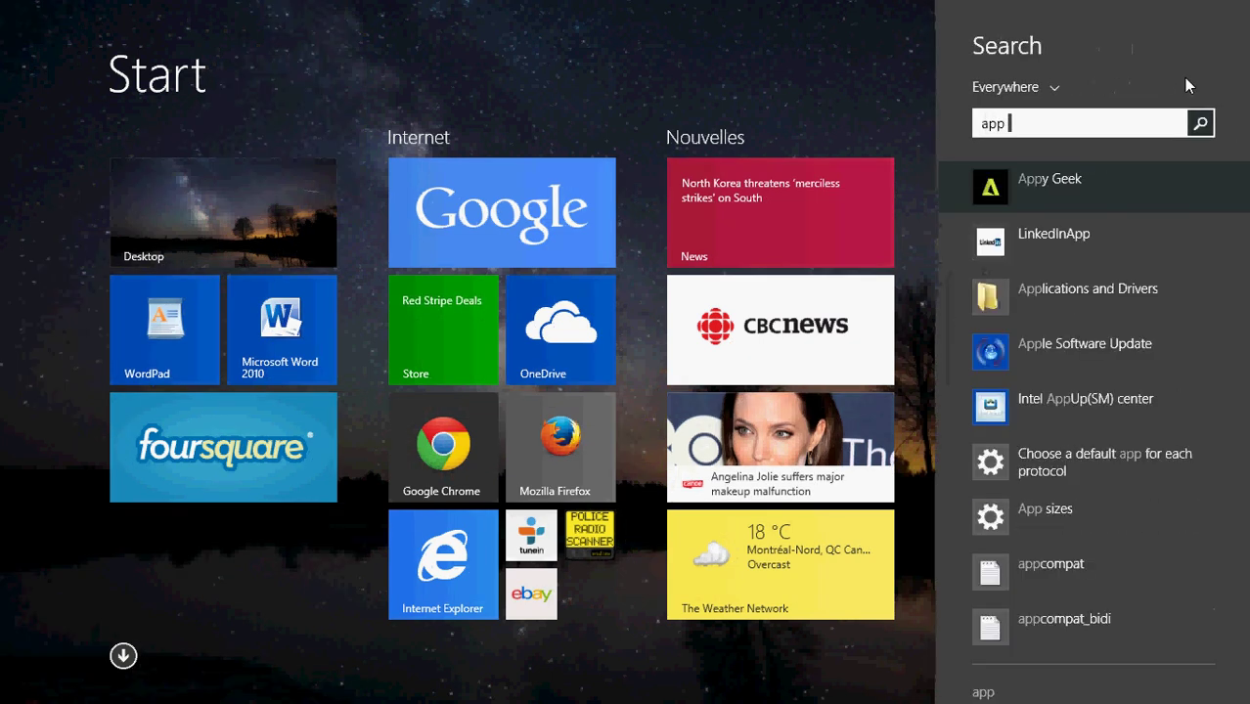
text(size)
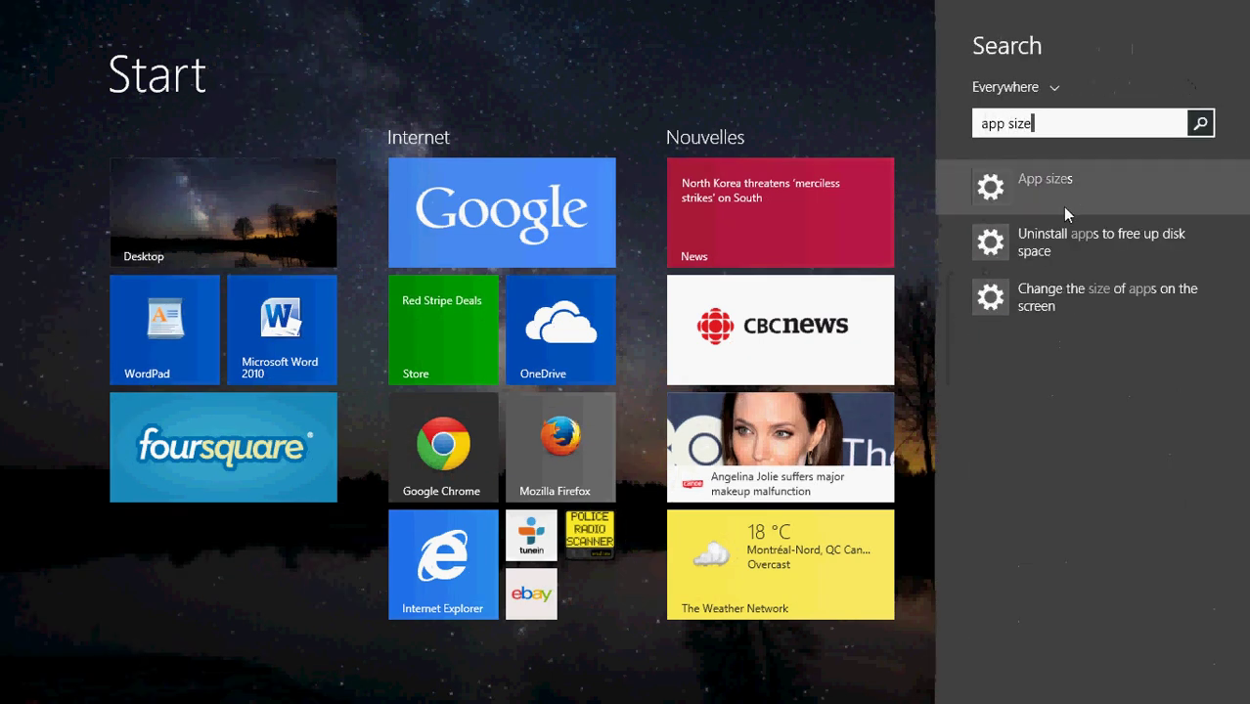
click(1056, 188)
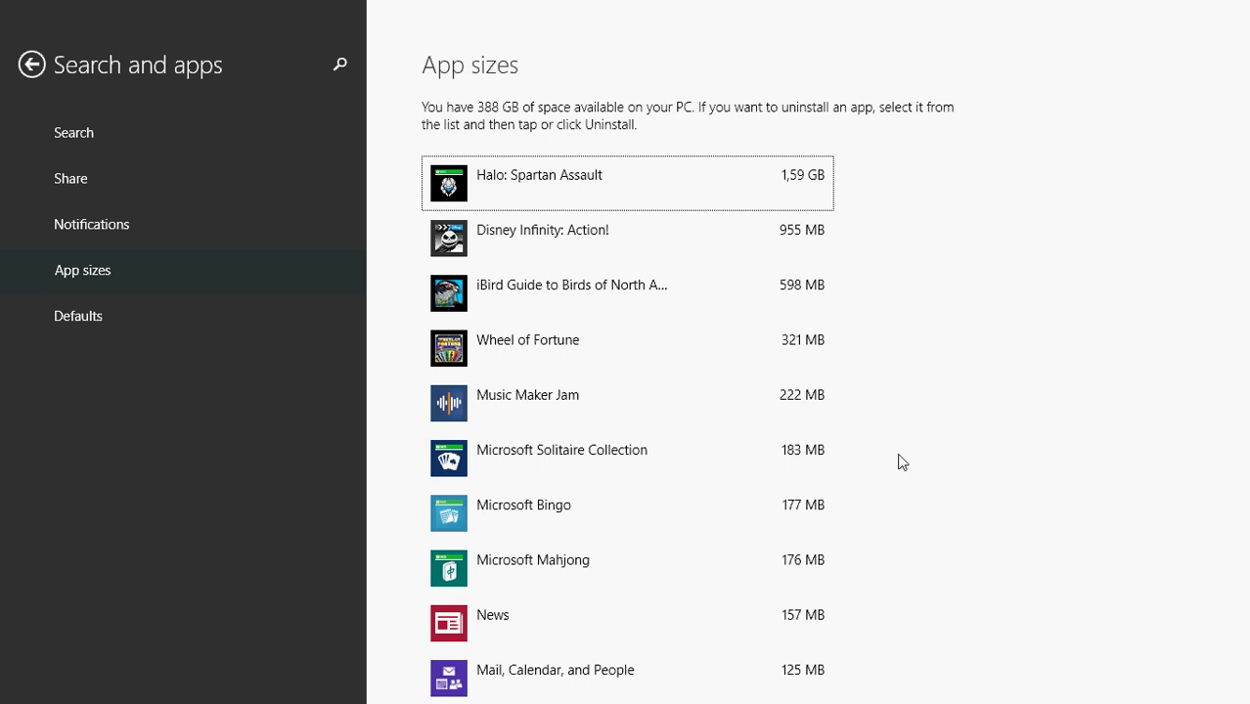
Leave App sizes for the Start screen and switch to the Desktop
key(super)
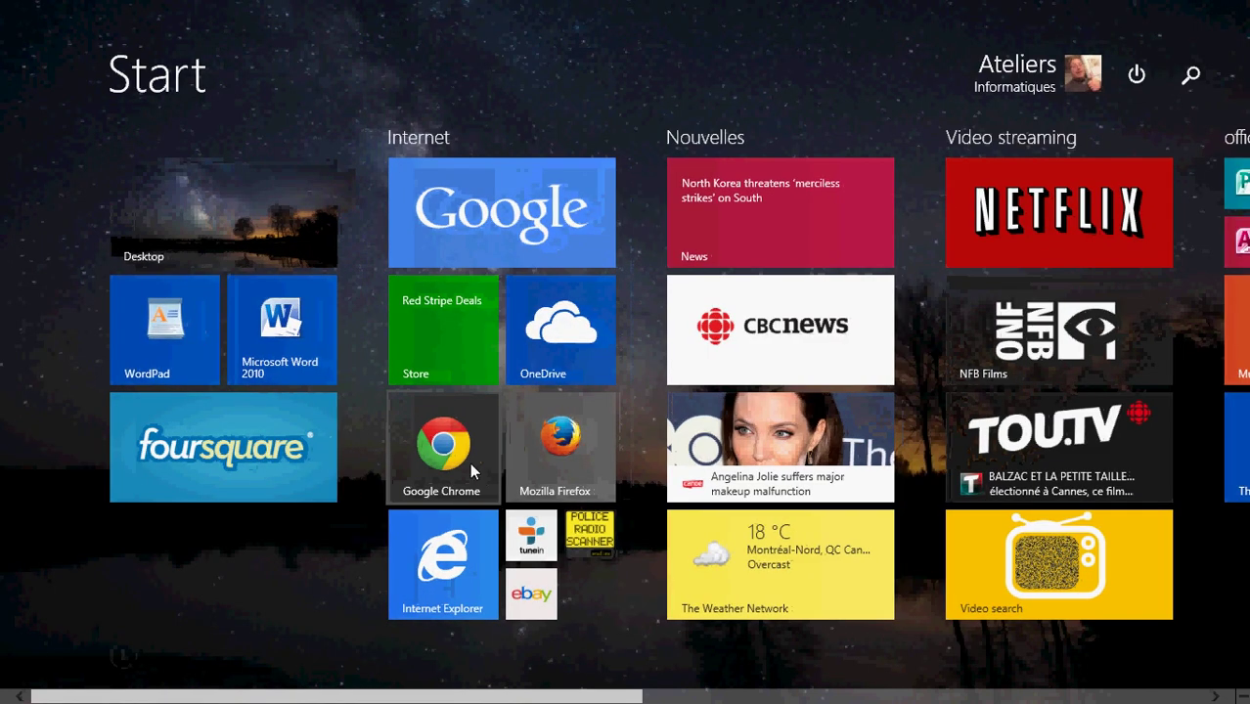
click(273, 243)
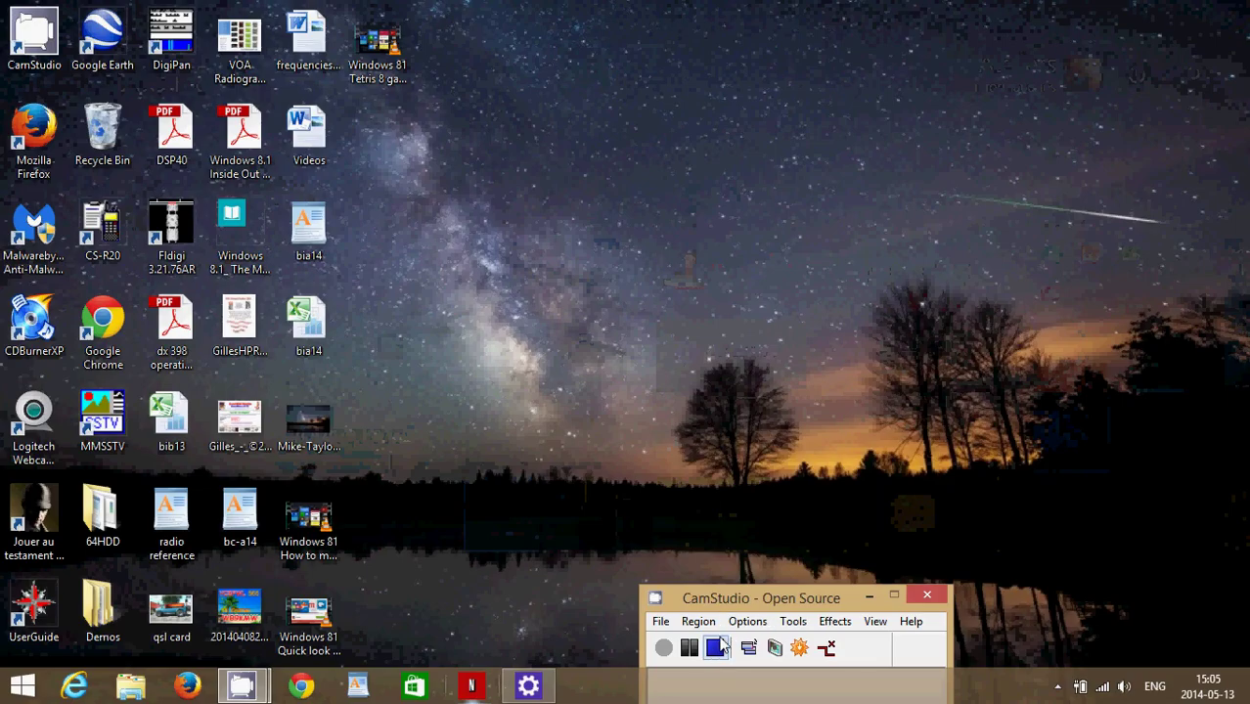